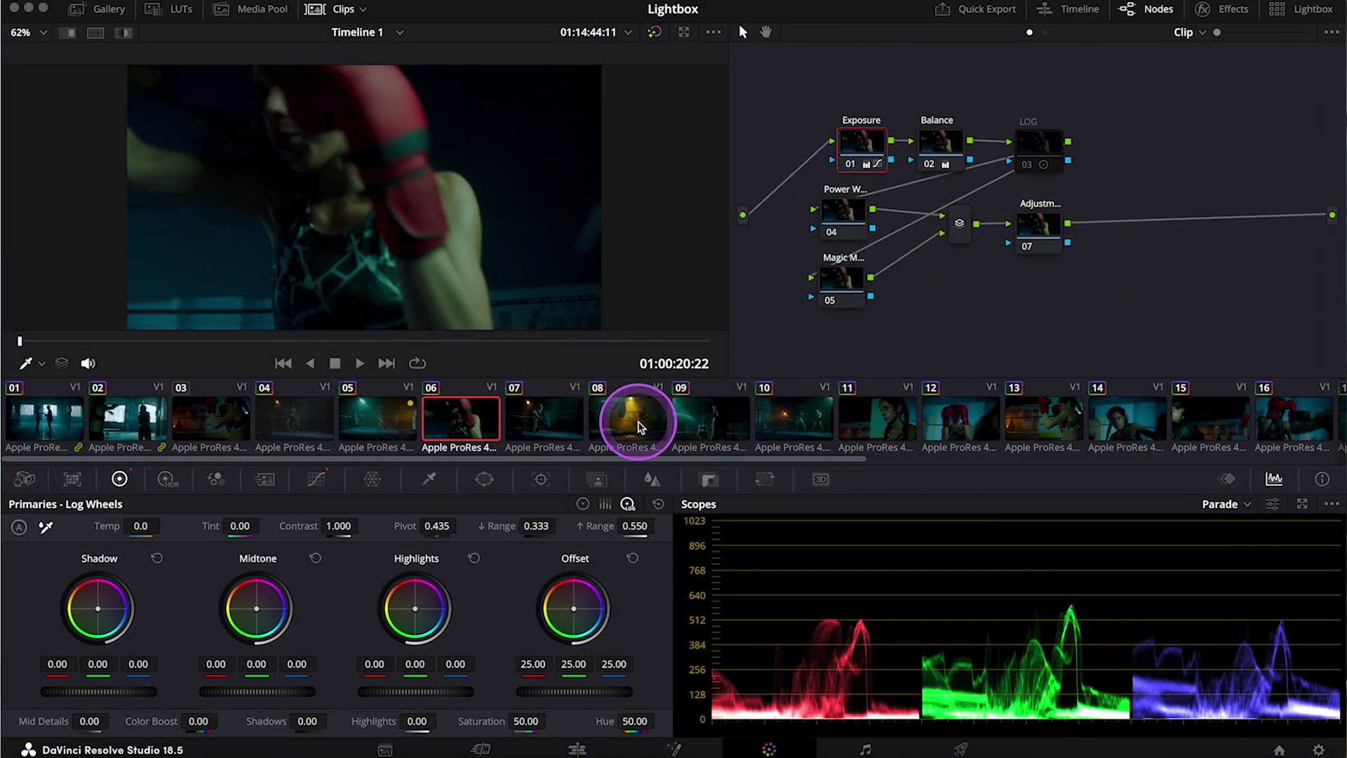
Step: Open the Lightbox with enlarged thumbnails labelled by clip number, source timecode and ProRes 422 HQ codec
{"action": "scroll", "coordinate": [637, 426], "scroll_direction": "right", "scroll_amount": 8}
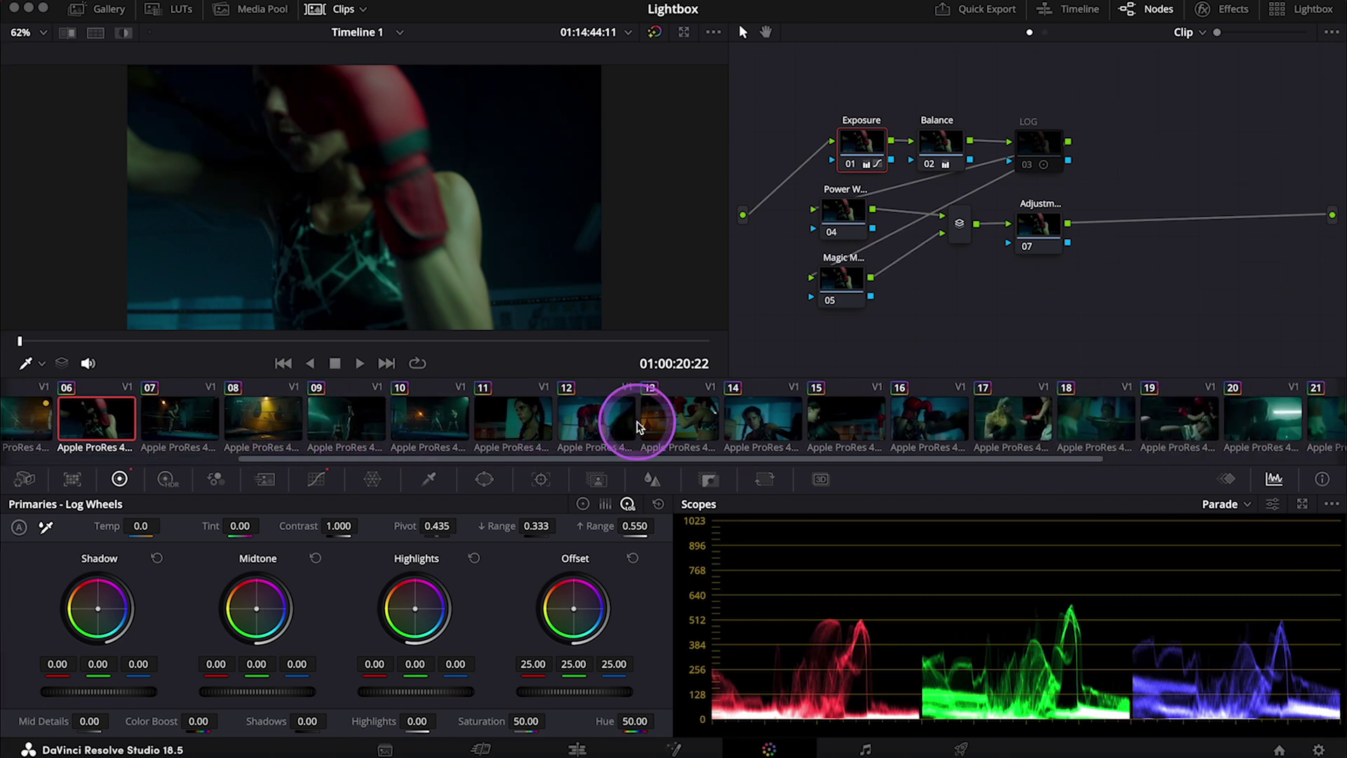
{"action": "scroll", "coordinate": [632, 424], "scroll_direction": "right", "scroll_amount": 2}
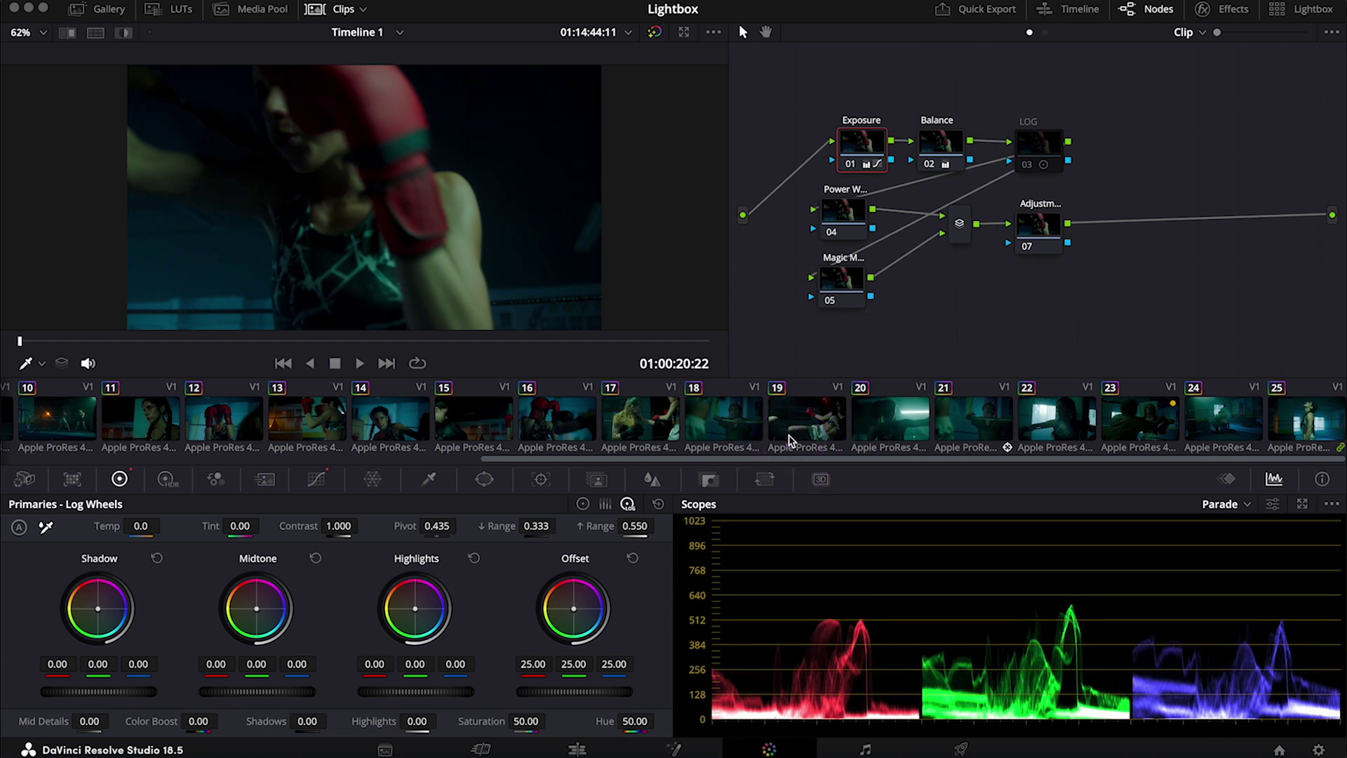
{"action": "scroll", "coordinate": [791, 440], "scroll_direction": "up", "scroll_amount": 10}
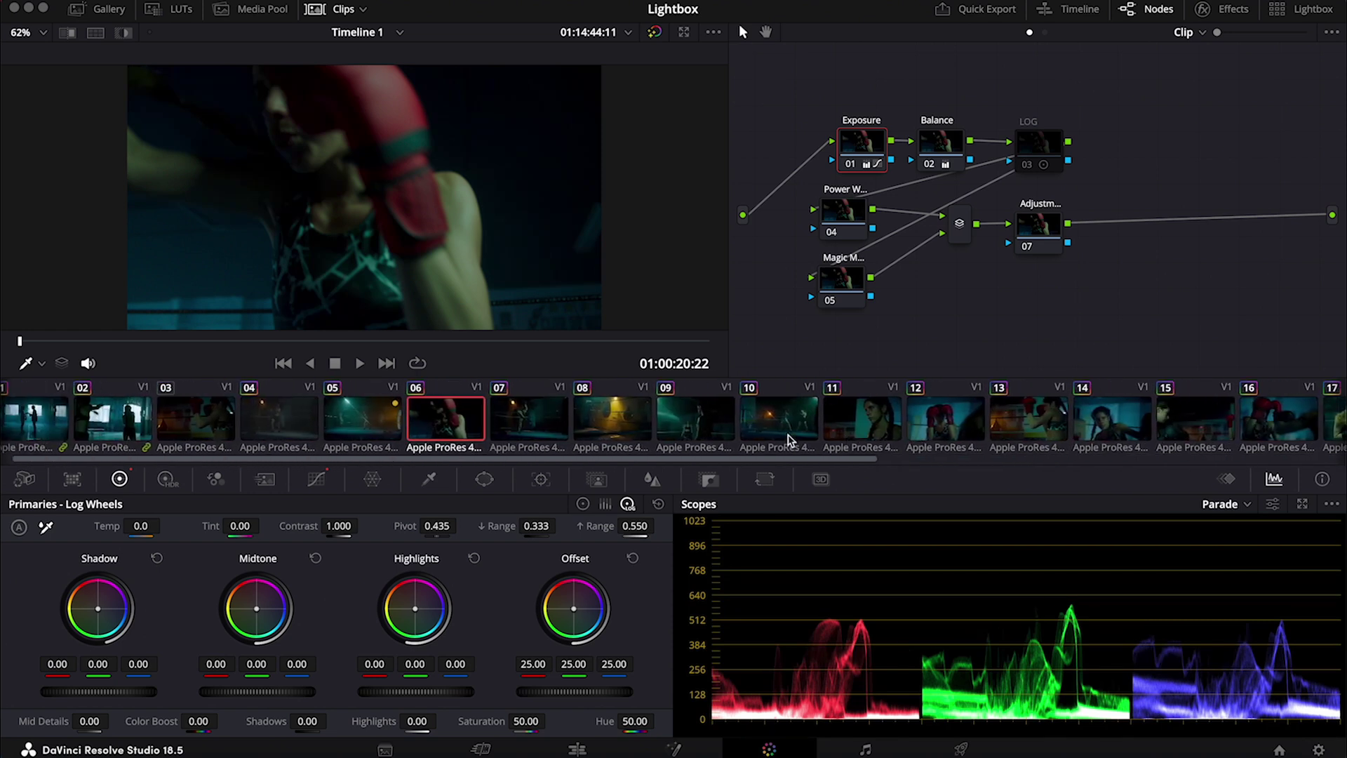
{"action": "mouse_move", "coordinate": [789, 397]}
{"action": "left_mouse_down"}
{"action": "mouse_move", "coordinate": [753, 428]}
{"action": "mouse_move", "coordinate": [788, 396]}
{"action": "left_mouse_up"}
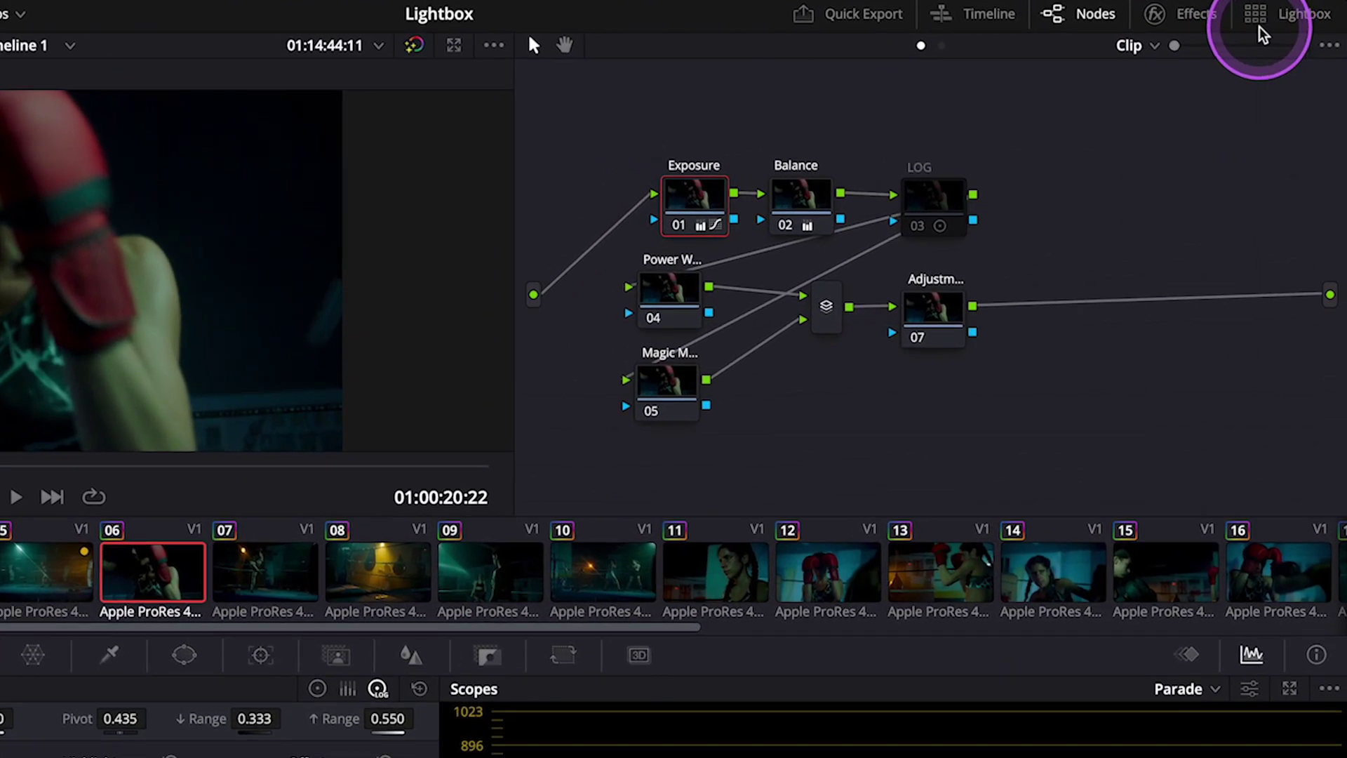
{"action": "left_click", "coordinate": [1260, 28]}
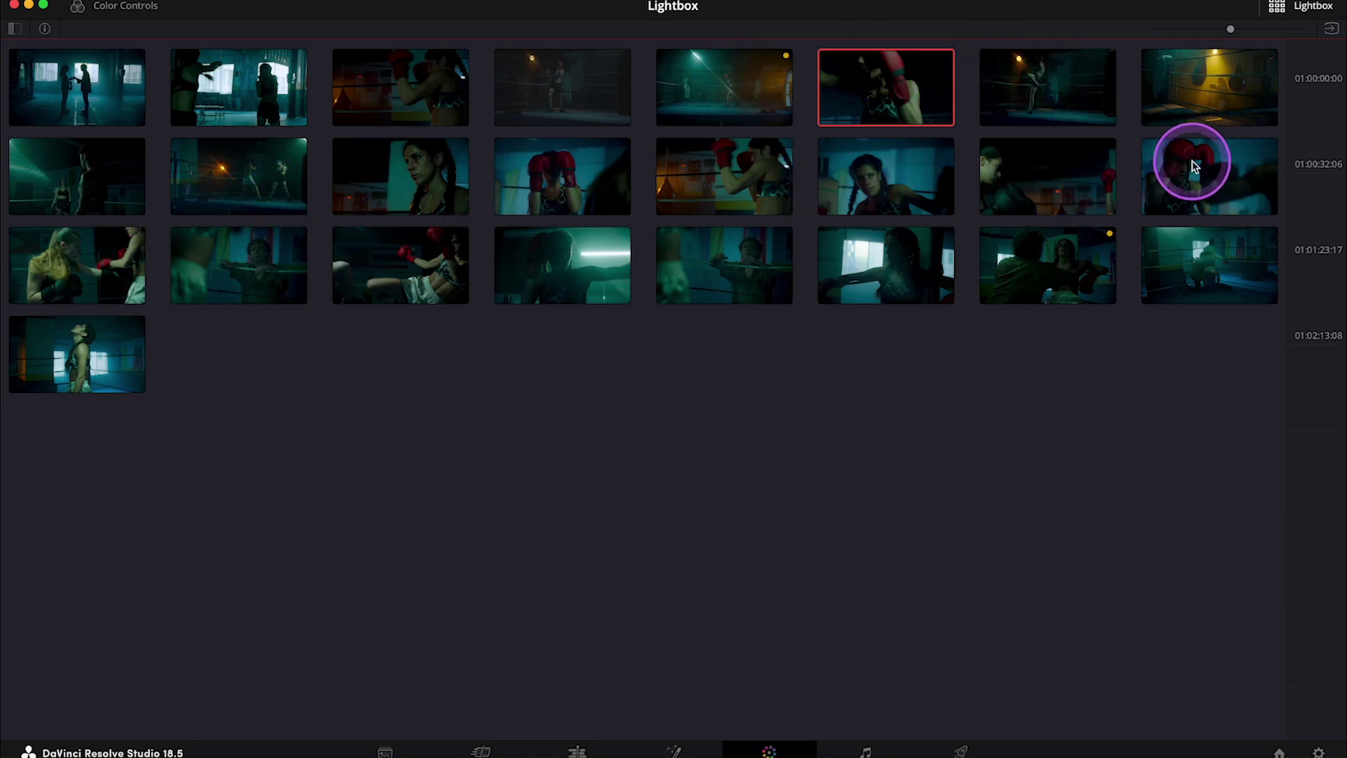
{"action": "left_click_drag", "start_coordinate": [1229, 28], "coordinate": [1305, 60]}
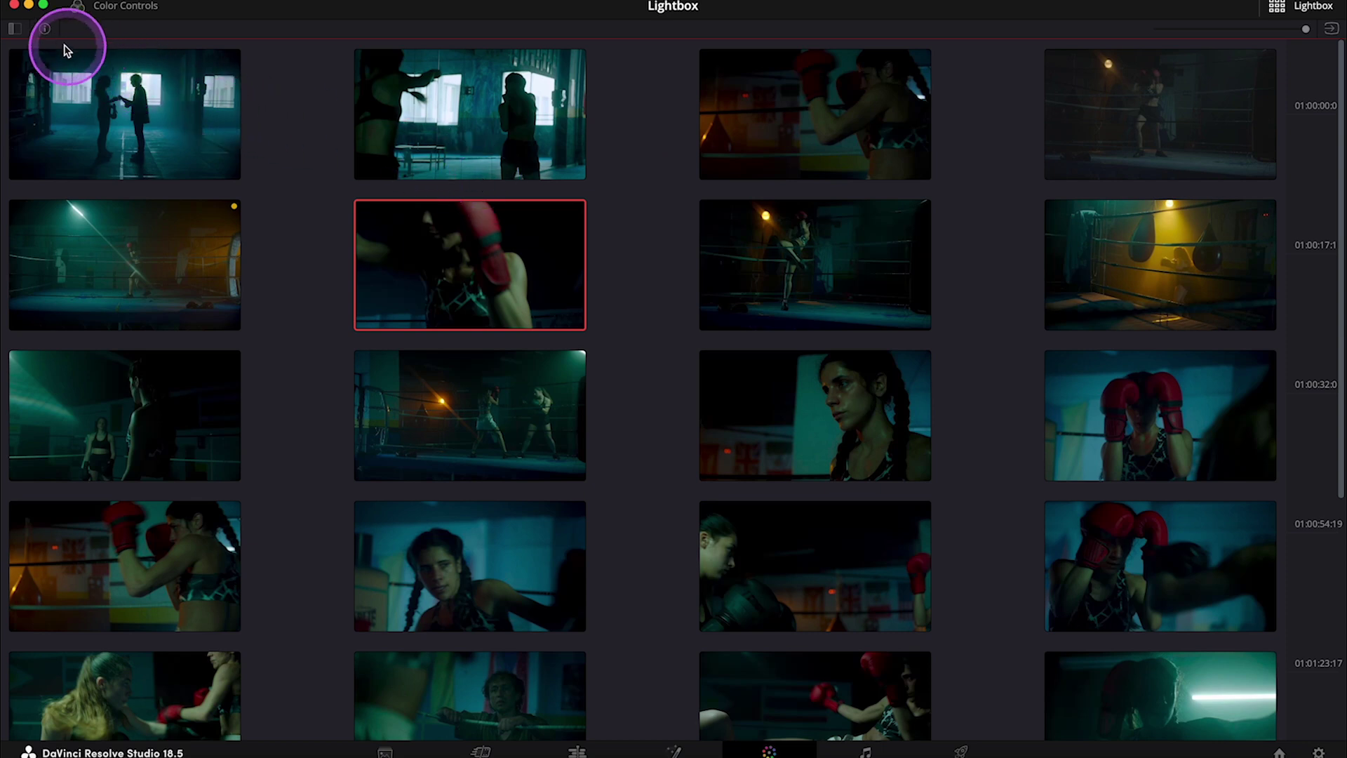
{"action": "left_click", "coordinate": [46, 30]}
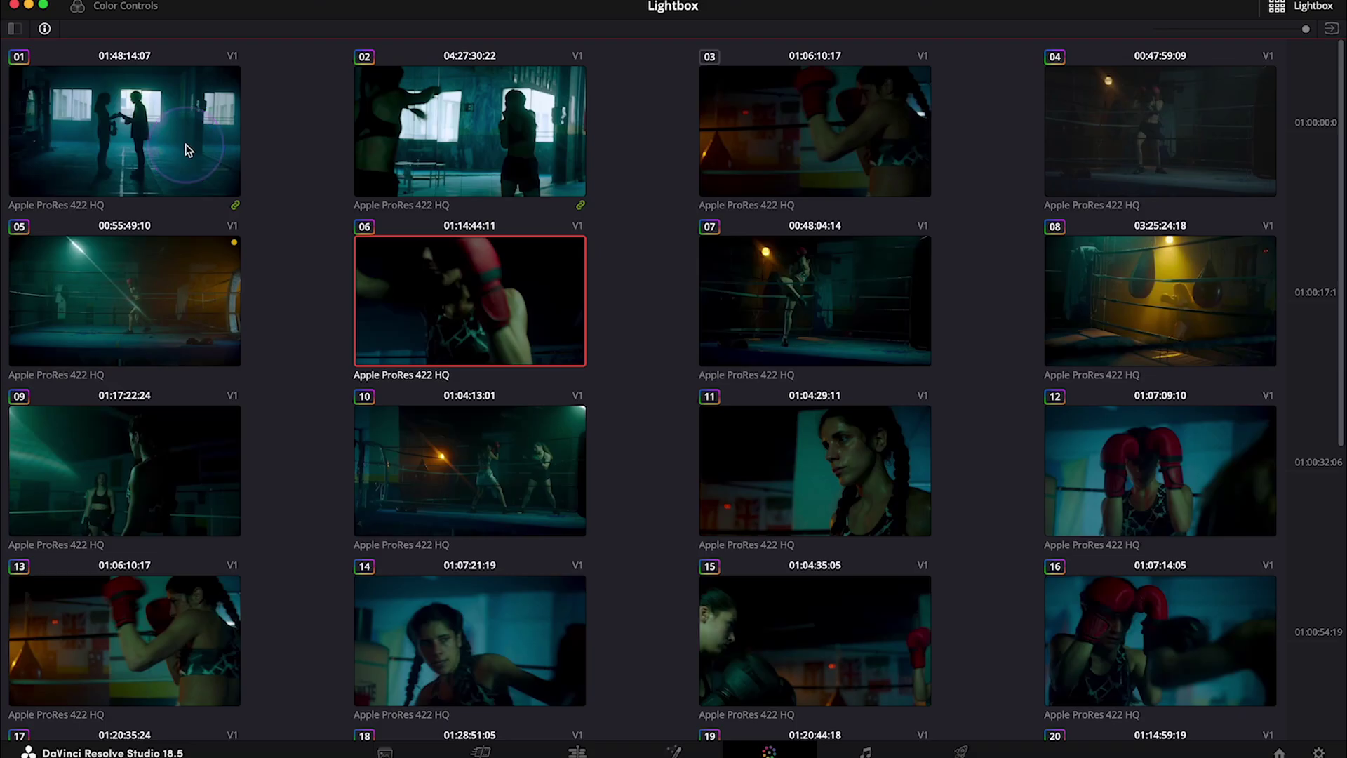
Step: Try the Fusion Composition filter, then apply Ungraded Clips, leaving only clip 01 at 01:06:10:17
{"action": "left_click", "coordinate": [15, 31]}
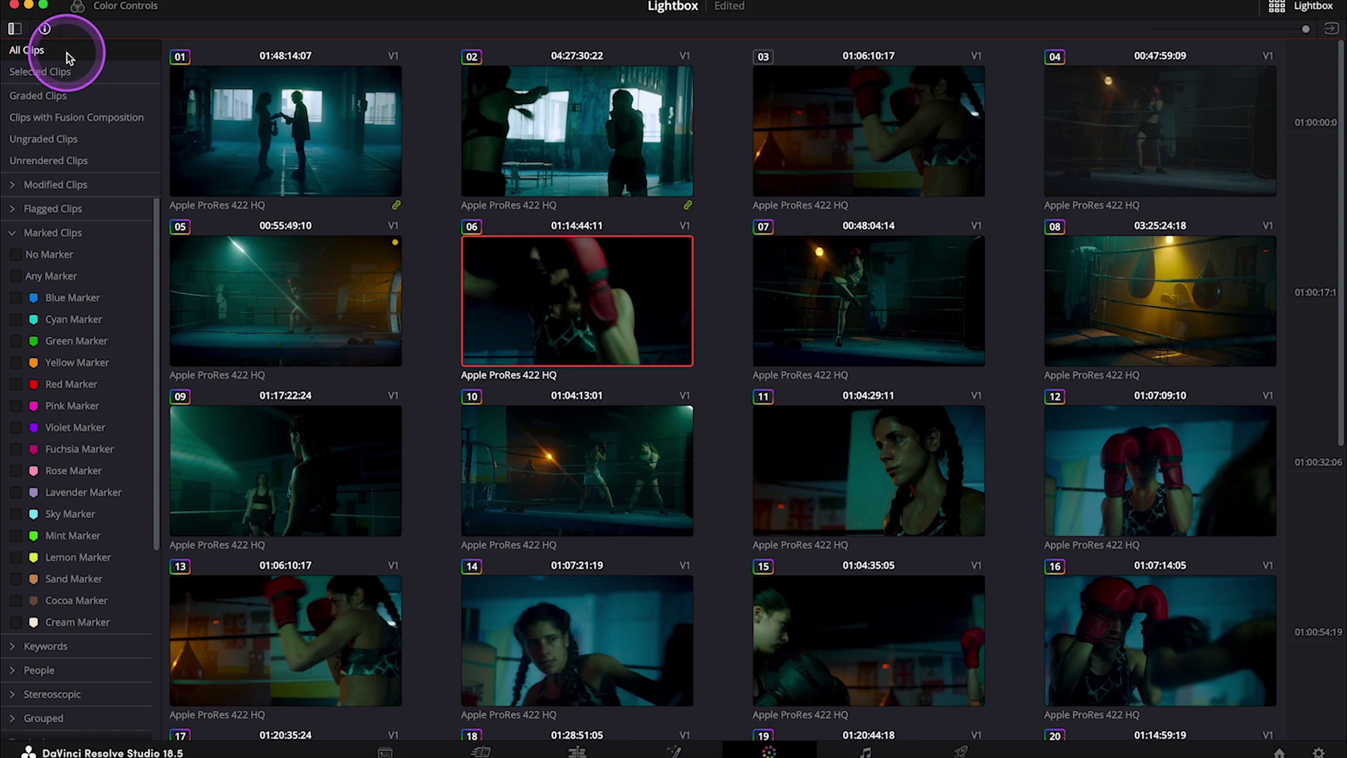
{"action": "left_click", "coordinate": [70, 127]}
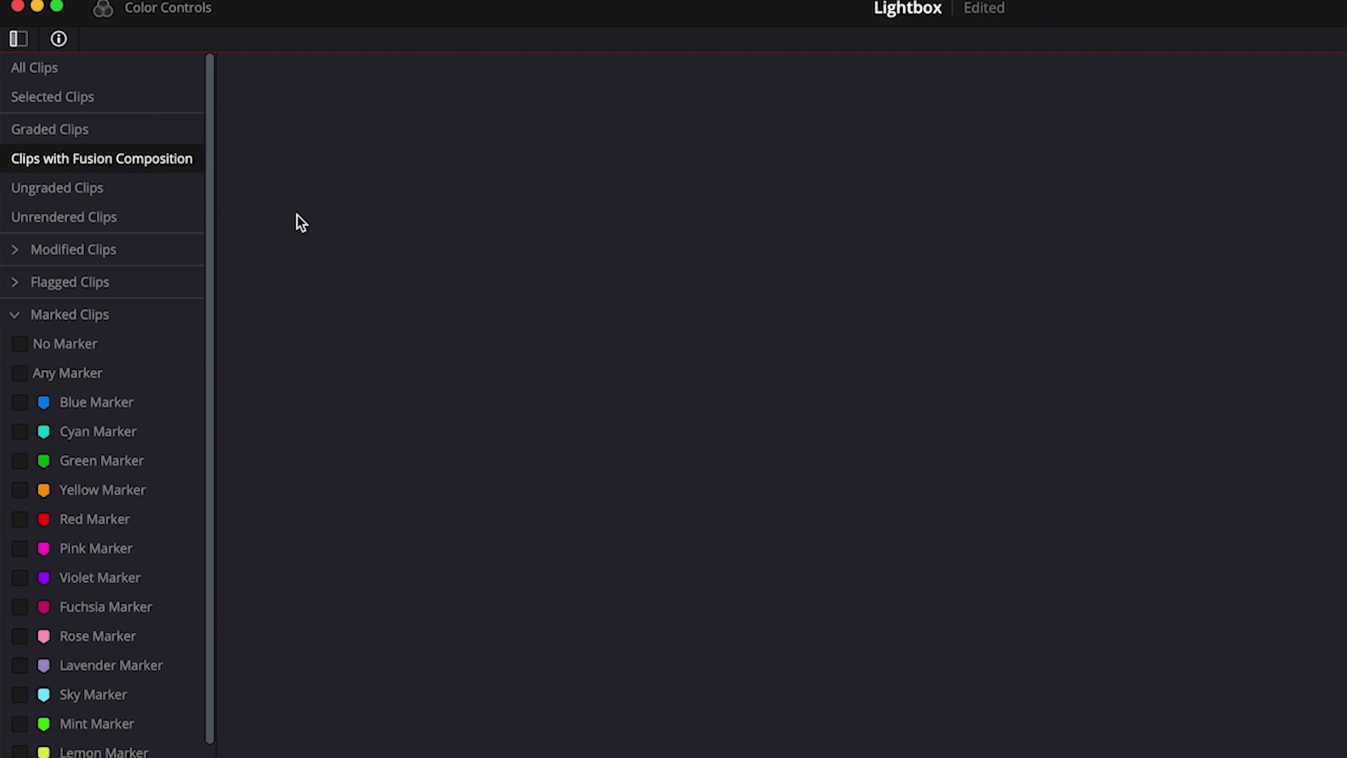
{"action": "left_click", "coordinate": [99, 192]}
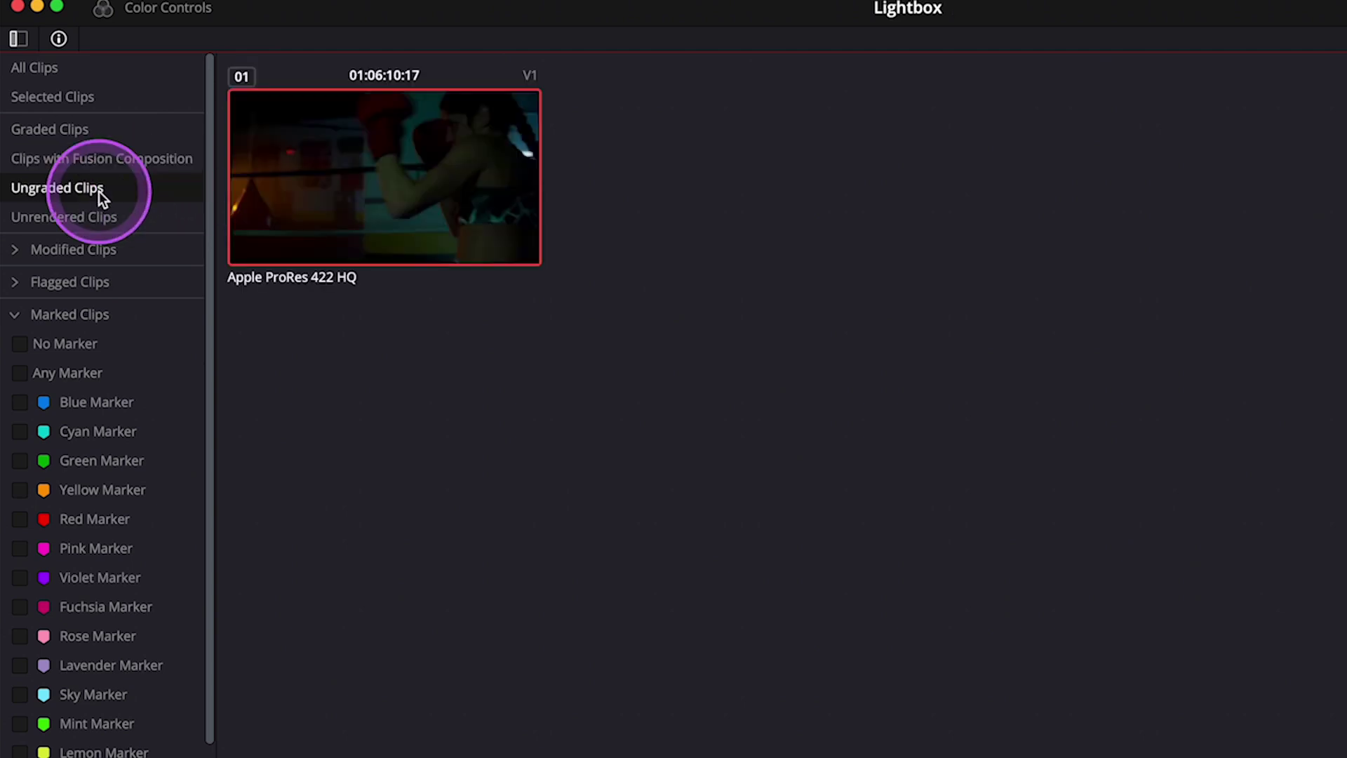
{"action": "left_click", "coordinate": [379, 204]}
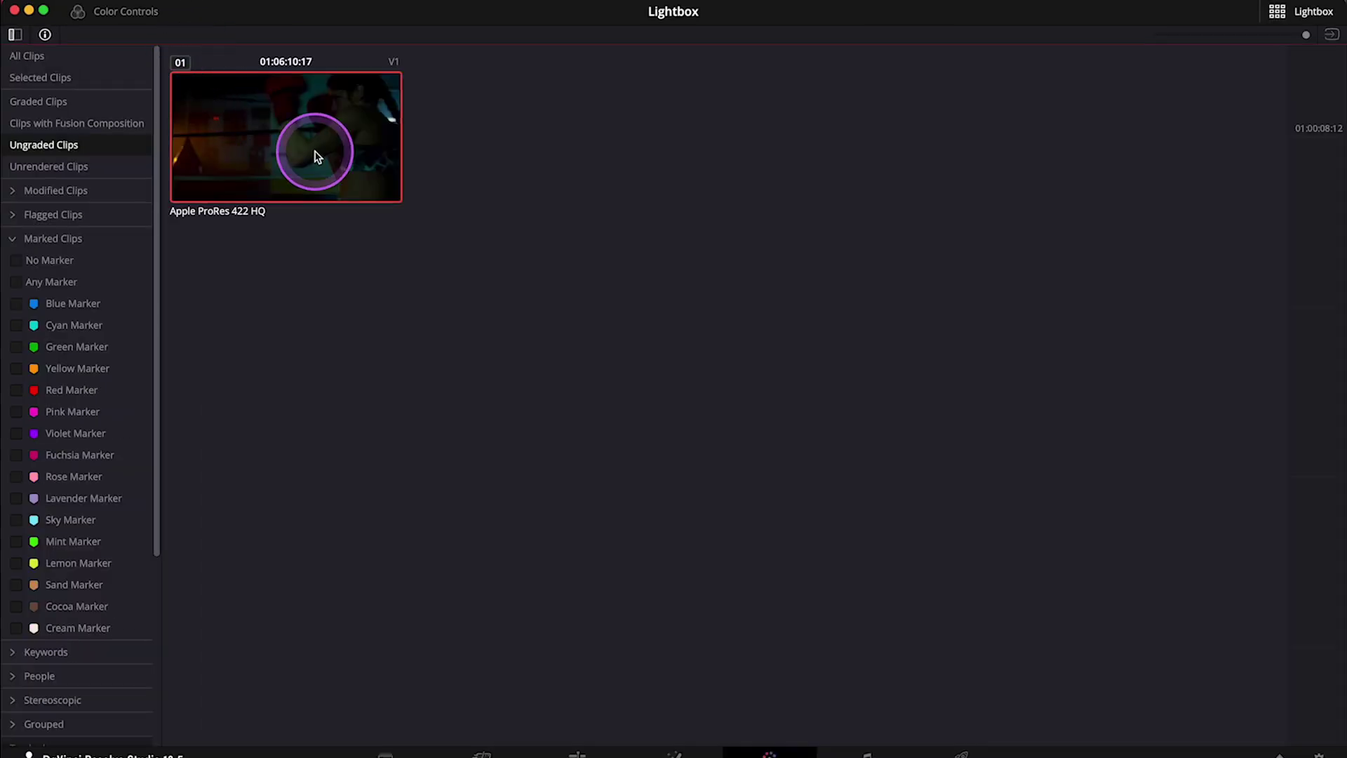
Step: Check a mid-clip frame of clip 01, then reopen the Lightbox with Marked Clips collapsed
{"action": "left_click", "coordinate": [1275, 20]}
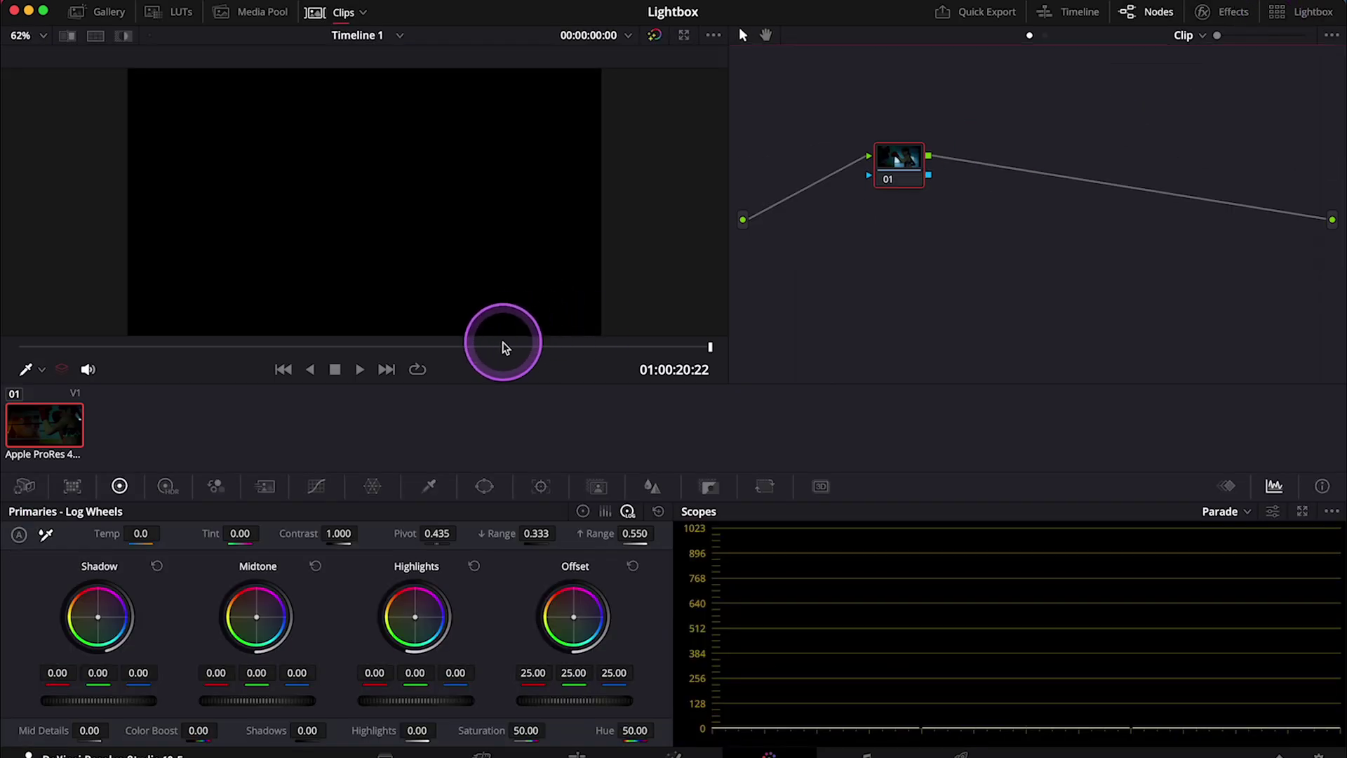
{"action": "left_click", "coordinate": [500, 346]}
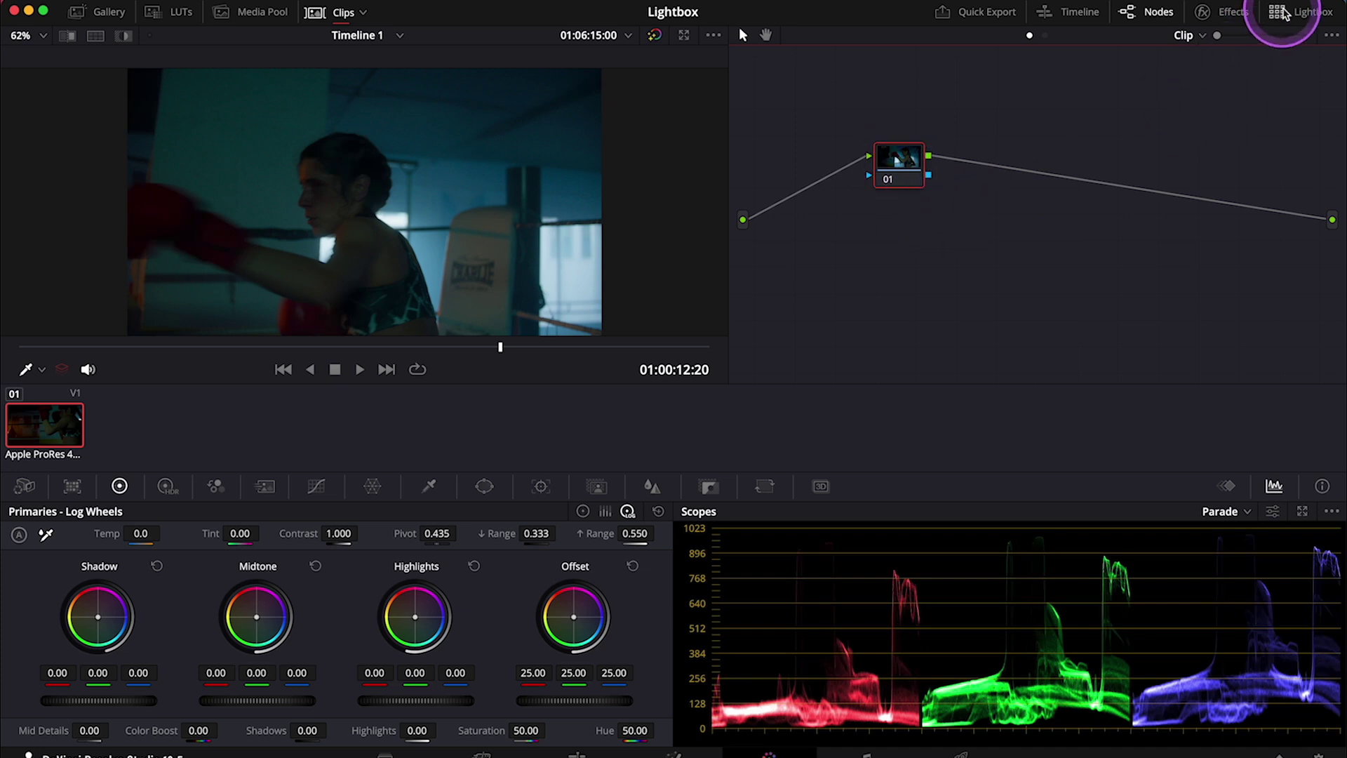
{"action": "left_click", "coordinate": [1275, 16]}
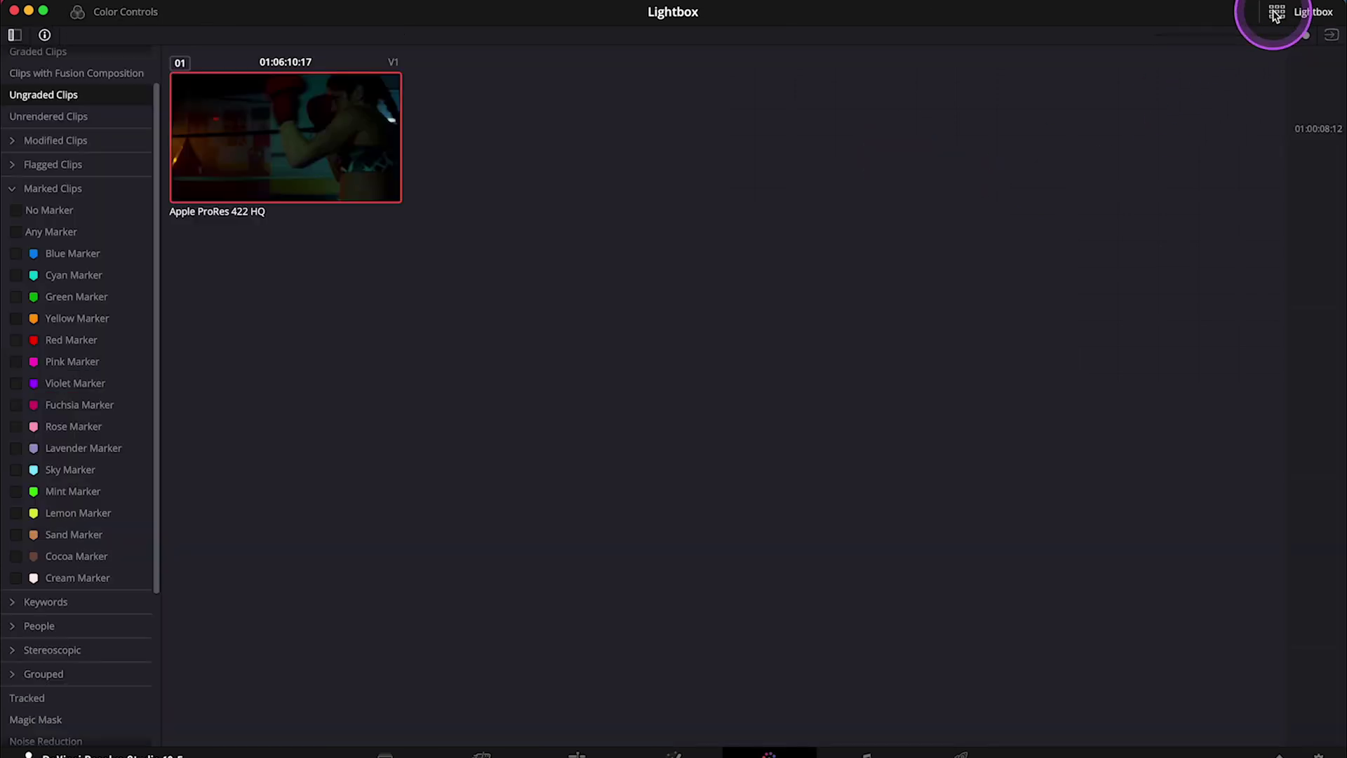
{"action": "left_click", "coordinate": [14, 190]}
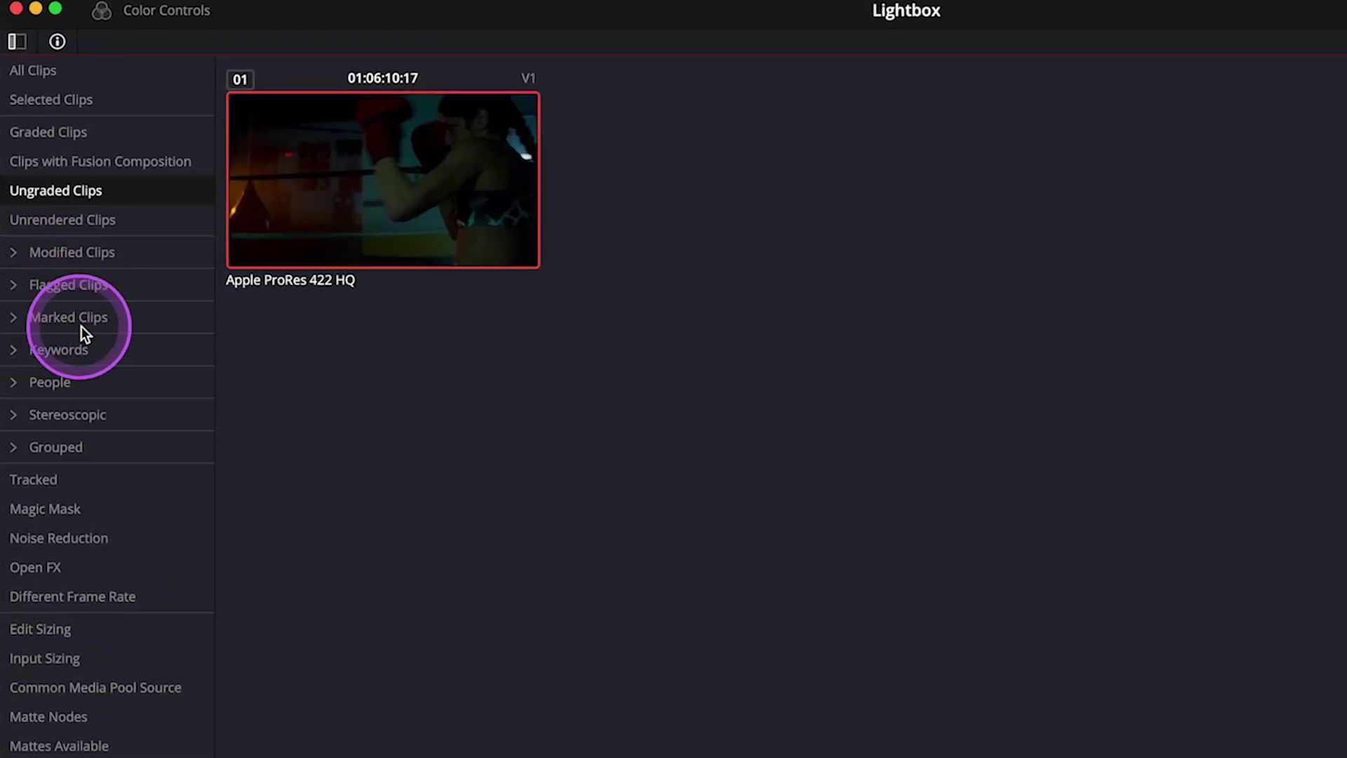
Step: Try the any-marker filter under Marked Clips, then fold the marker colours away again
{"action": "left_click", "coordinate": [13, 320]}
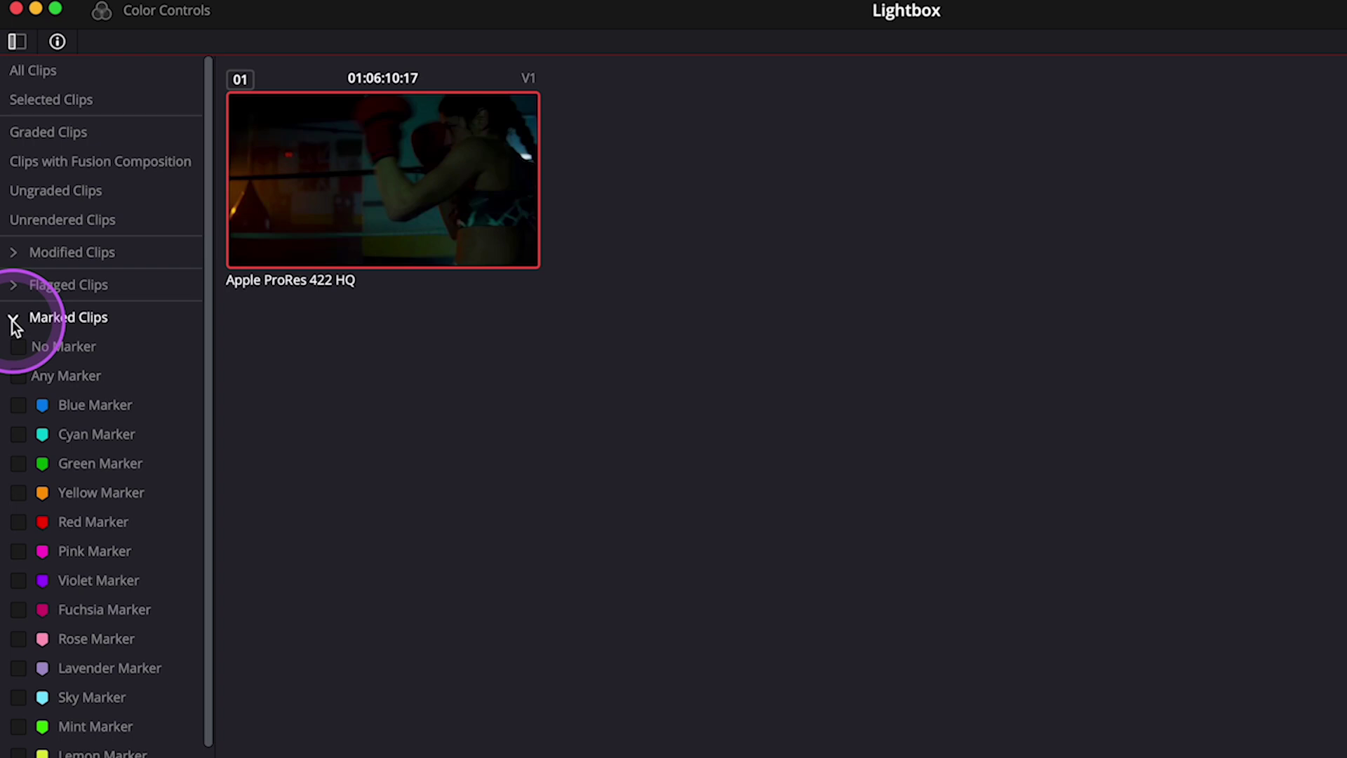
{"action": "left_click", "coordinate": [20, 378]}
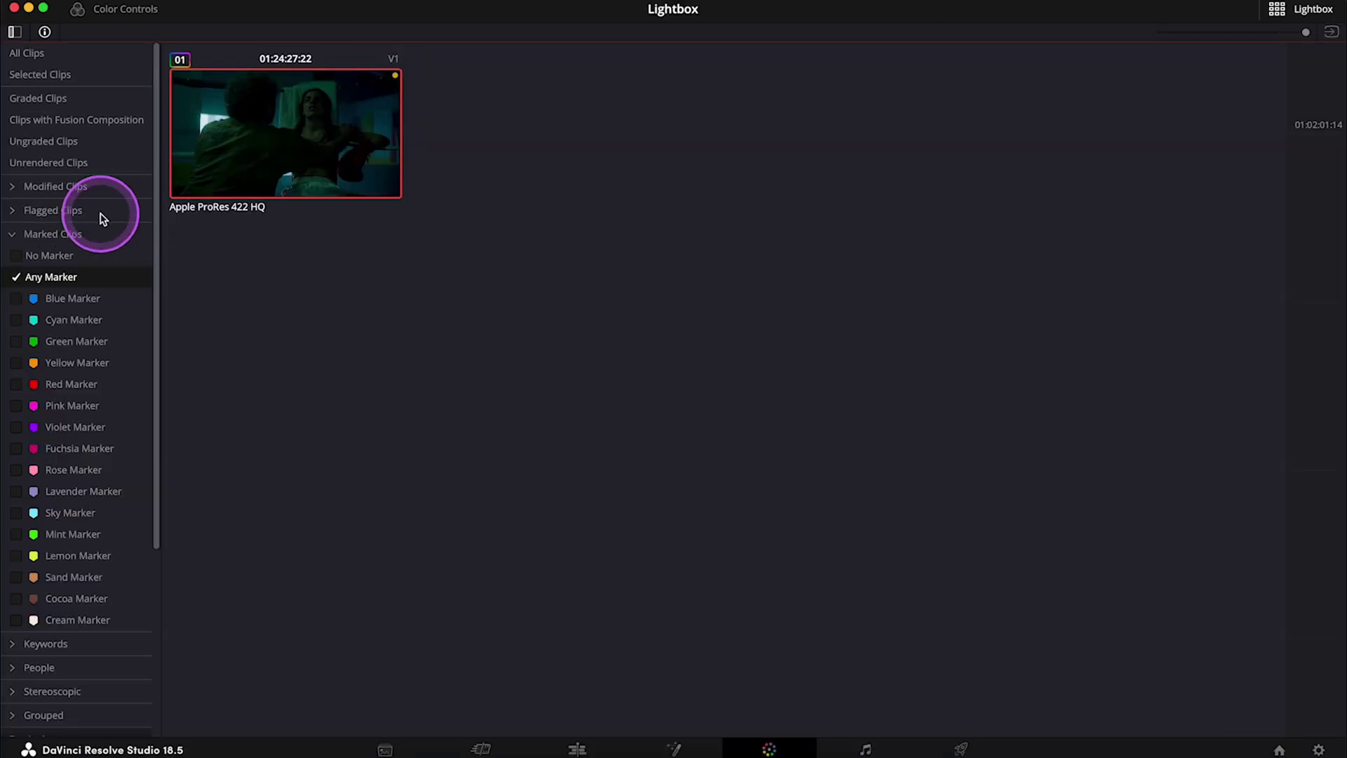
{"action": "left_click", "coordinate": [14, 236]}
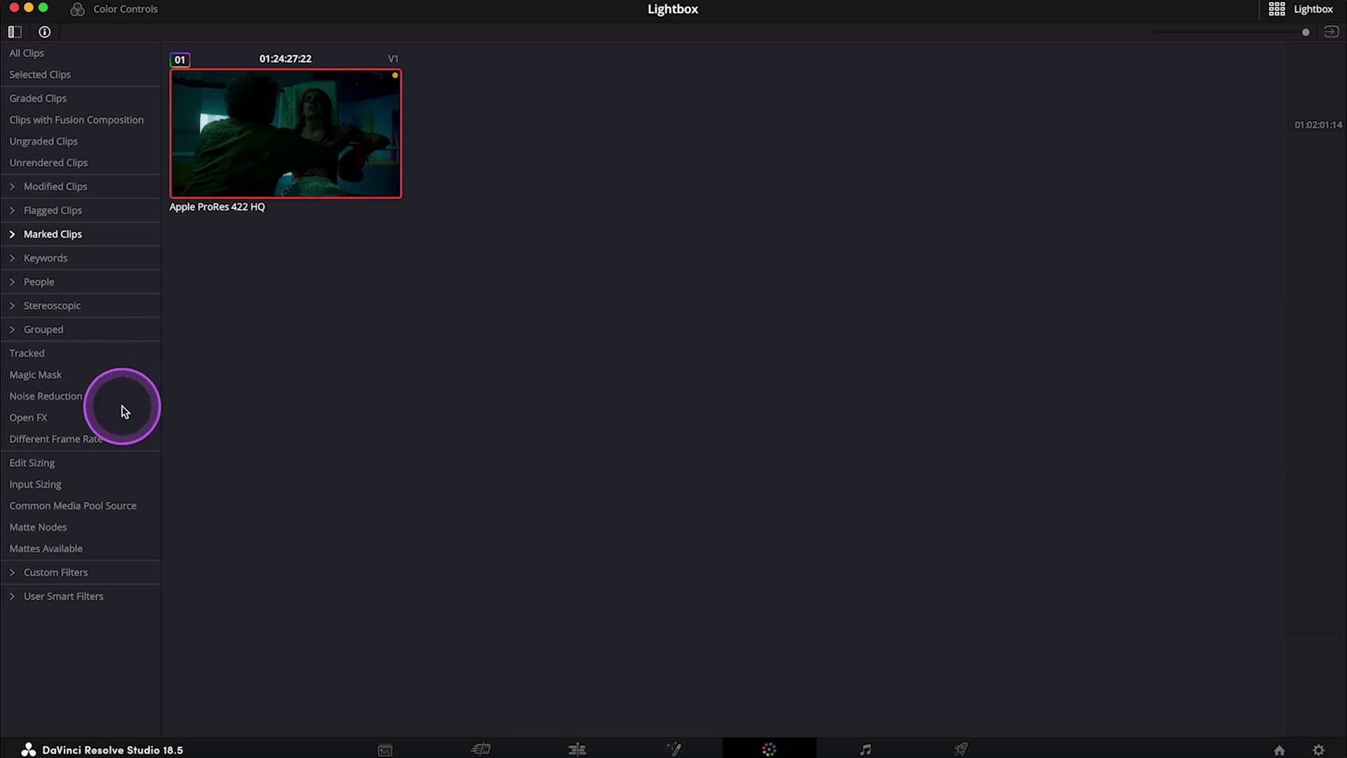
Step: Step through Tracking, Magic Mask, Noise Reduction and Open FX filters, ending on Different Frame Rate
{"action": "left_click", "coordinate": [33, 356]}
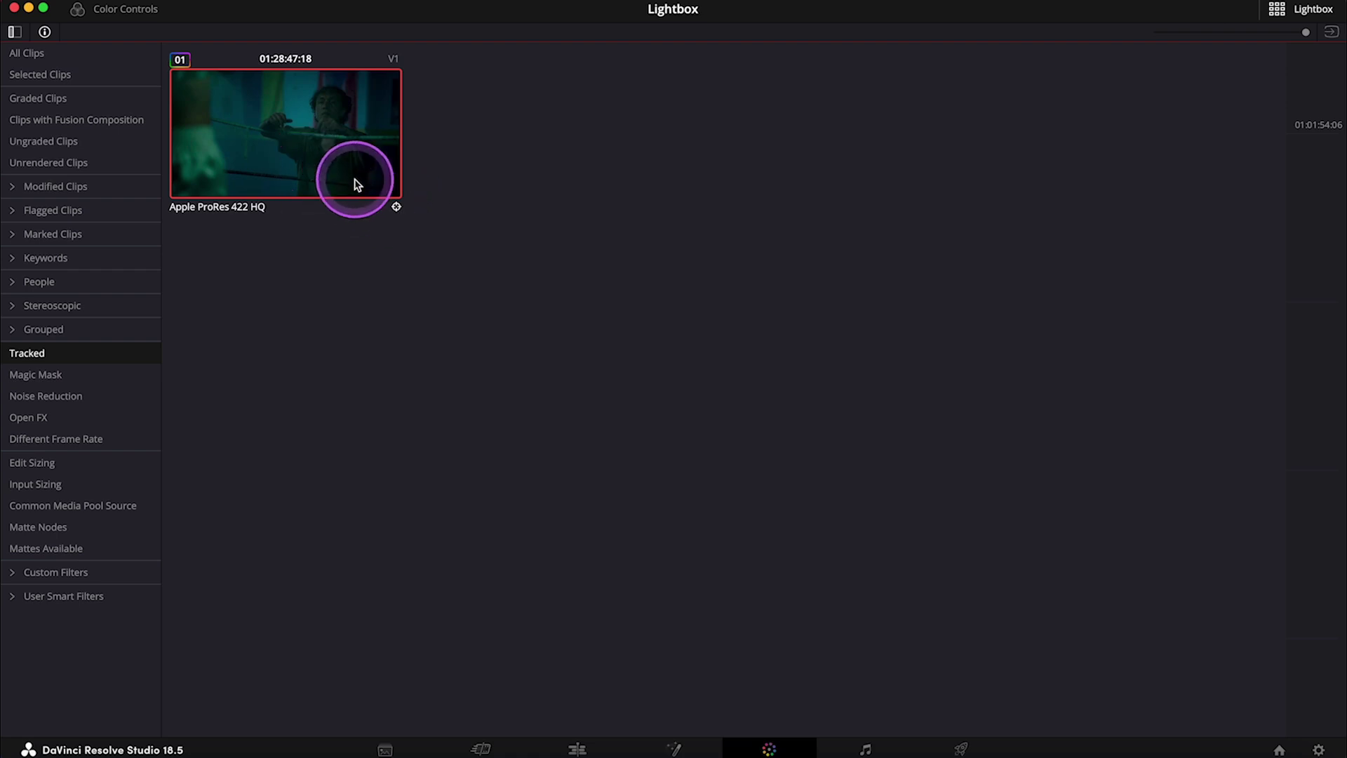
{"action": "left_click", "coordinate": [39, 381]}
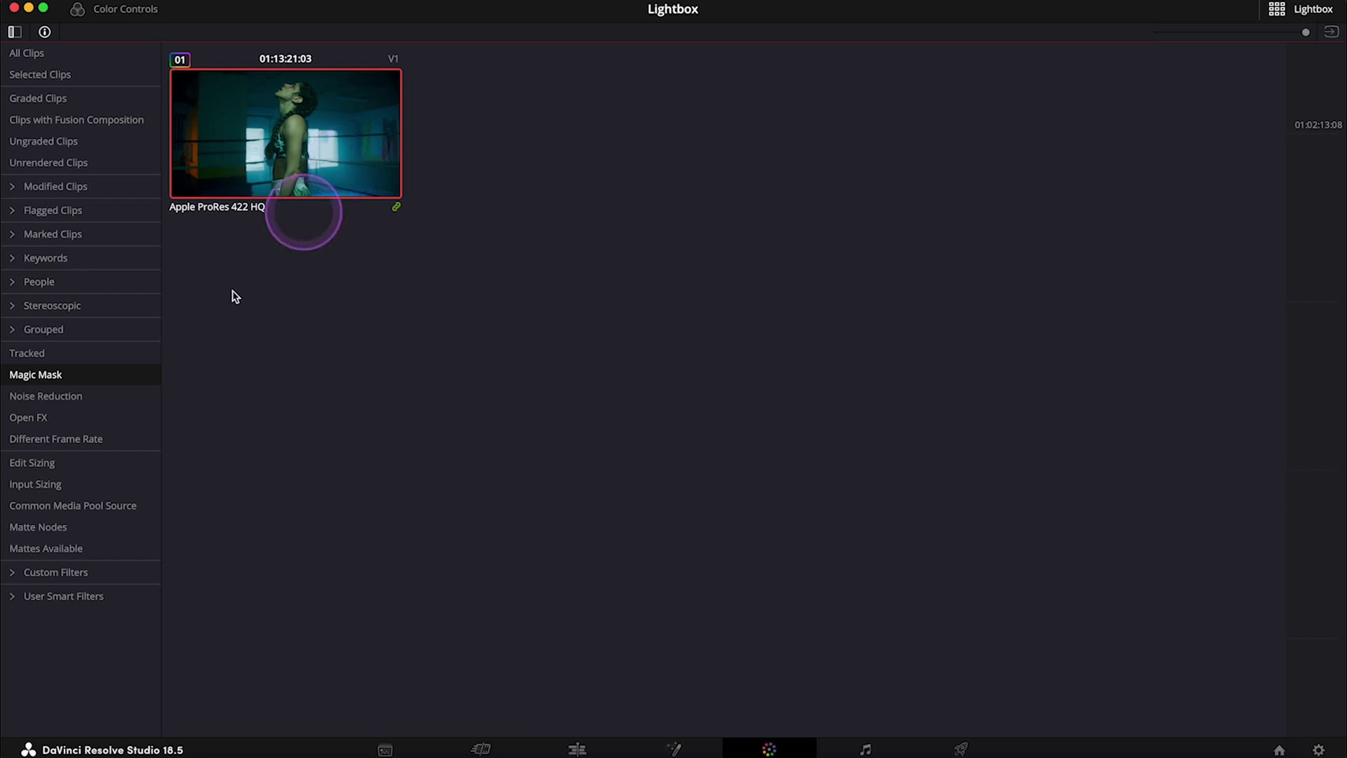
{"action": "left_click", "coordinate": [63, 397]}
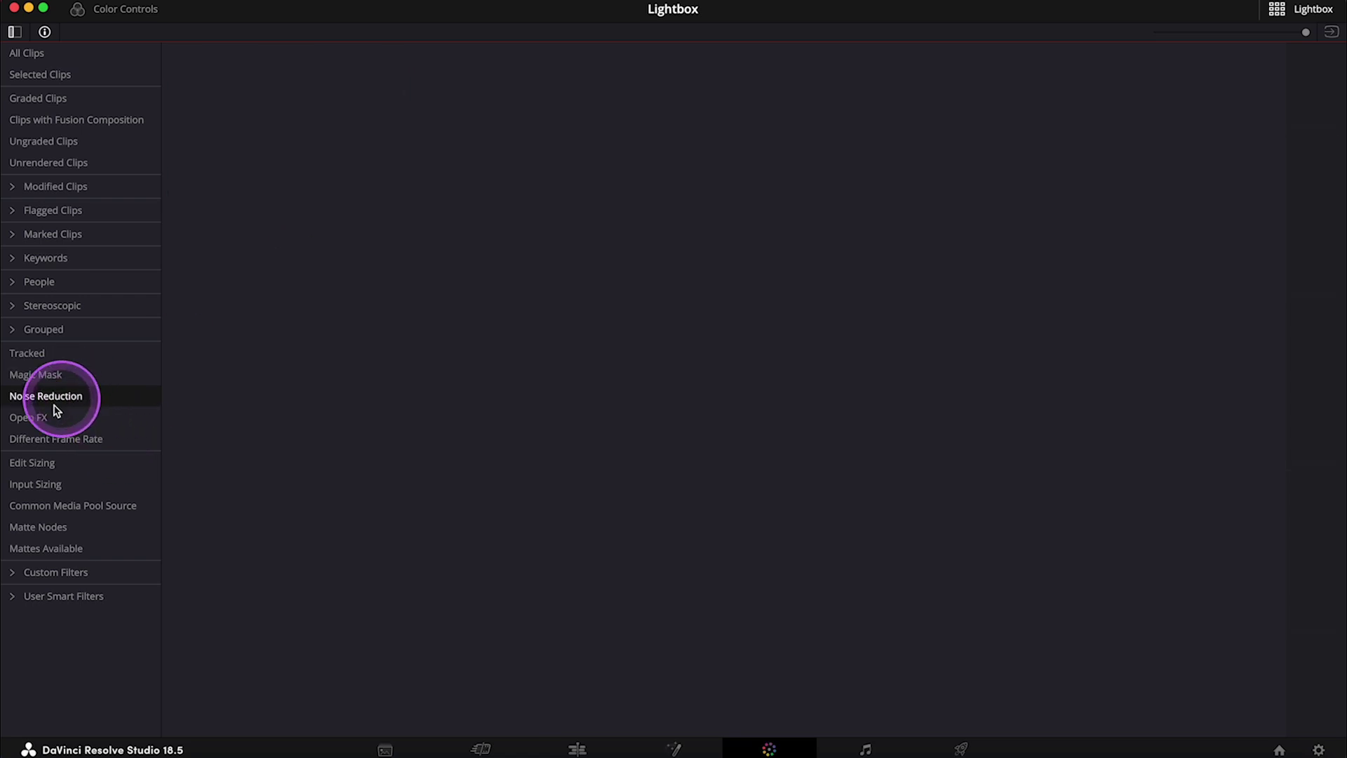
{"action": "left_click", "coordinate": [42, 418]}
{"action": "left_click", "coordinate": [60, 440]}
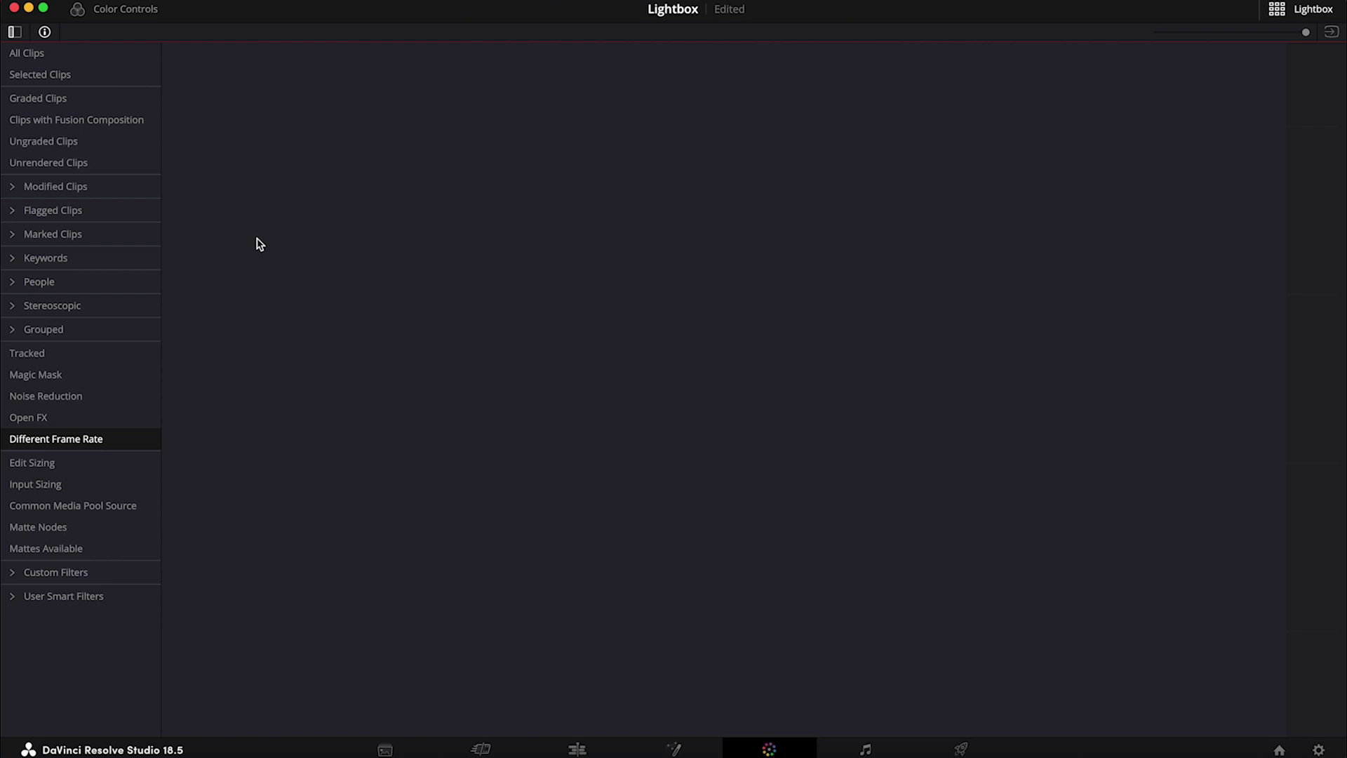
Step: Return the Lightbox to All Clips with the Color Controls shown
{"action": "left_click", "coordinate": [34, 54]}
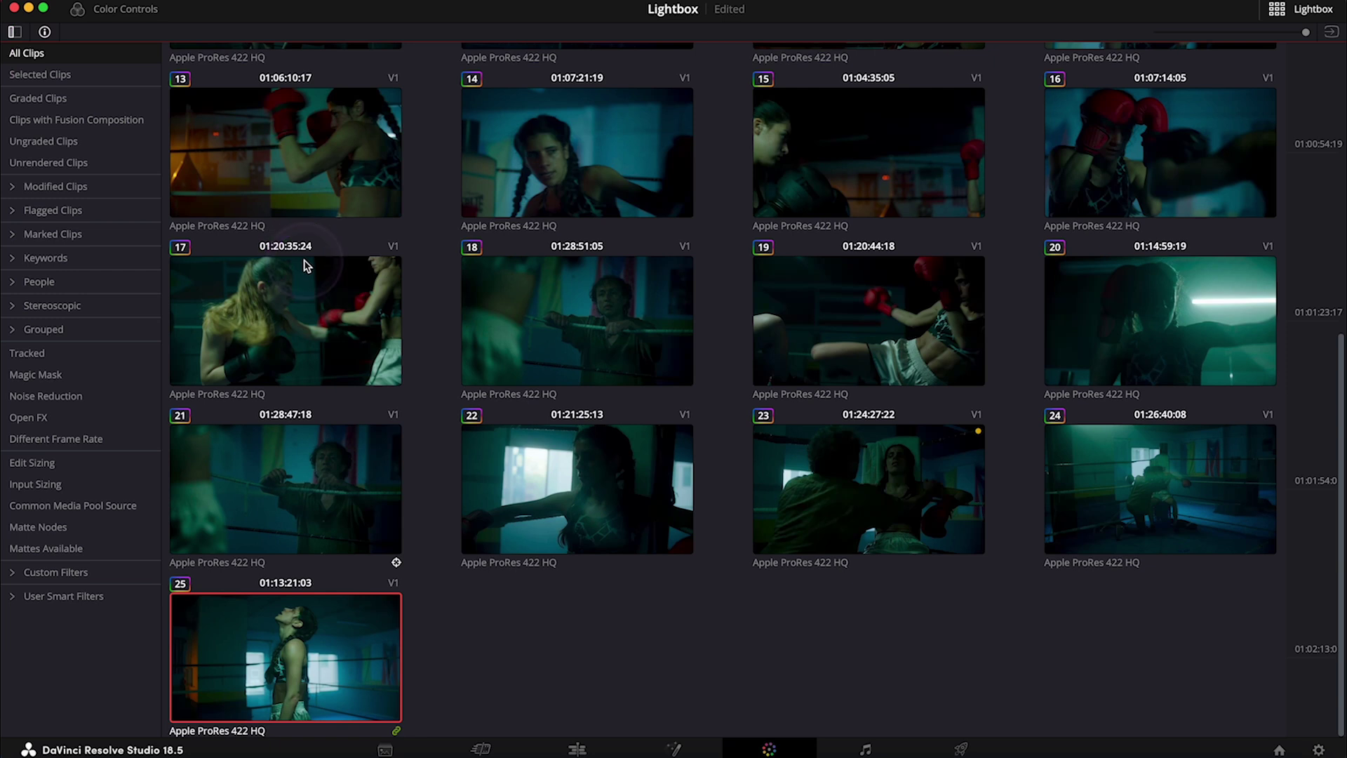
{"action": "left_click", "coordinate": [79, 10]}
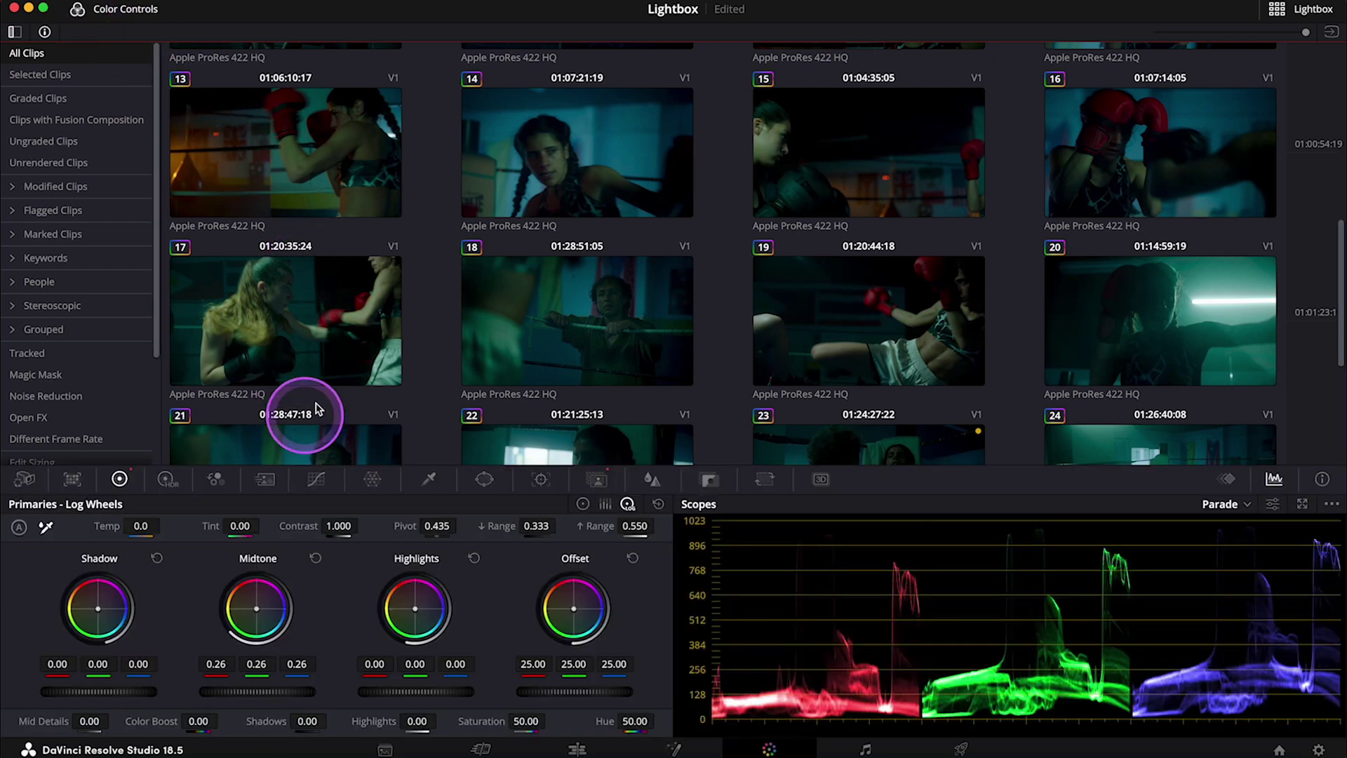
{"action": "scroll", "coordinate": [443, 320], "scroll_direction": "up", "scroll_amount": 6}
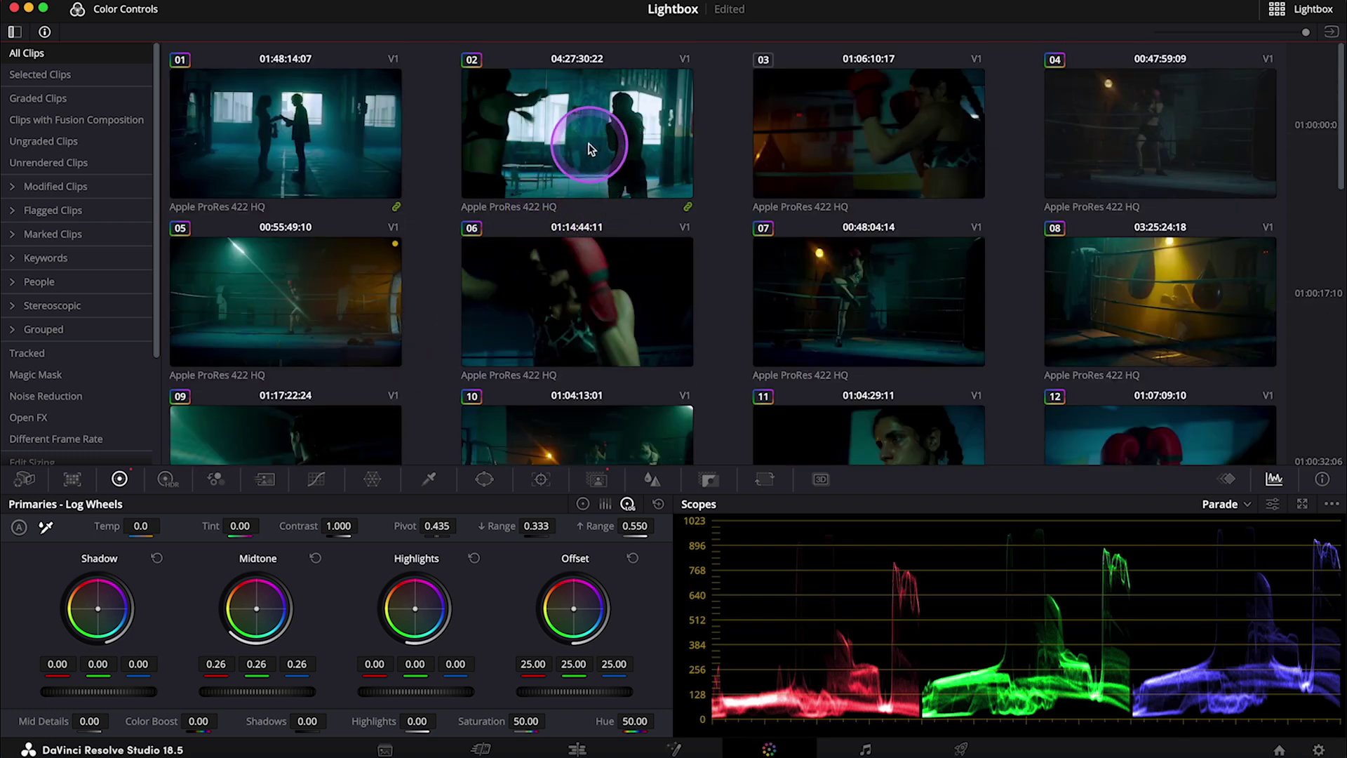
Step: Raise a custom curve point to brighten clip 03, then undo it with Cmd+Z
{"action": "left_click", "coordinate": [818, 141]}
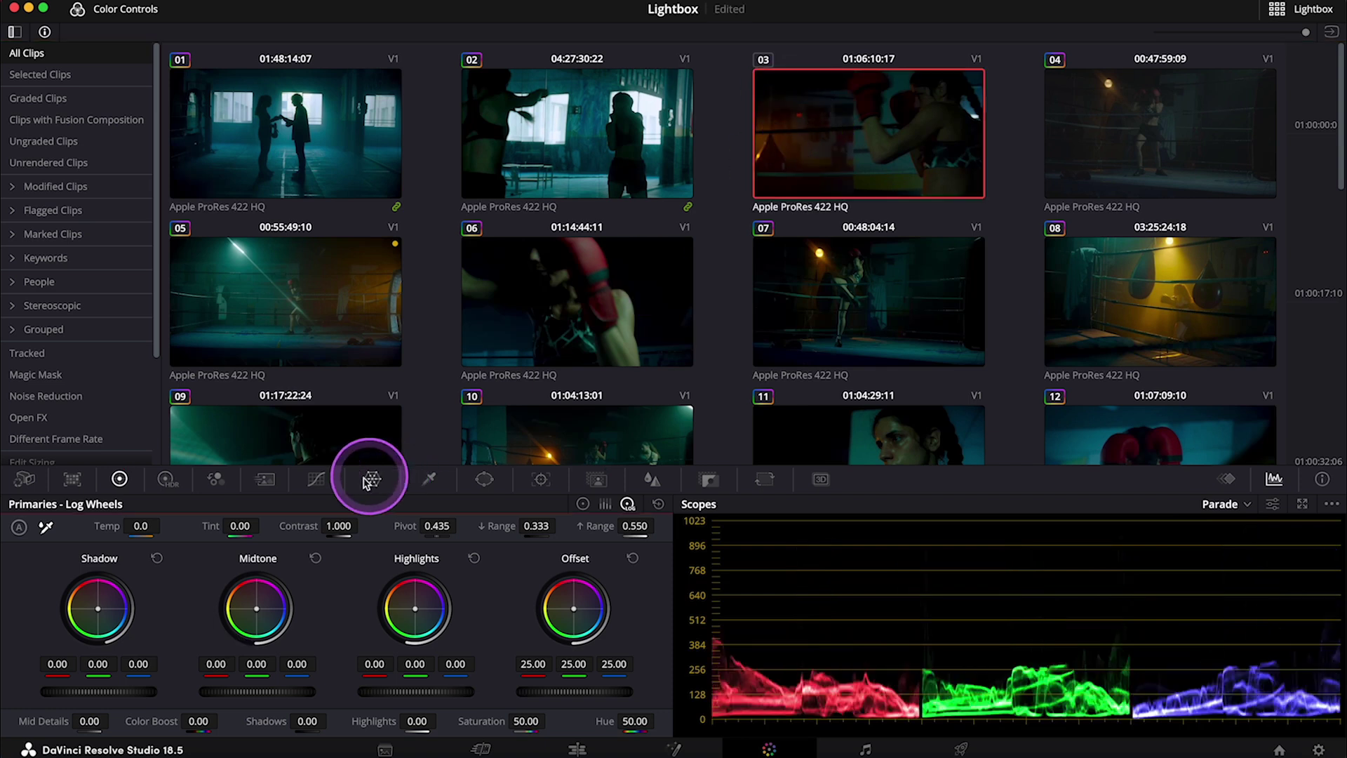
{"action": "left_click", "coordinate": [322, 480]}
{"action": "left_click_drag", "start_coordinate": [356, 577], "coordinate": [305, 560]}
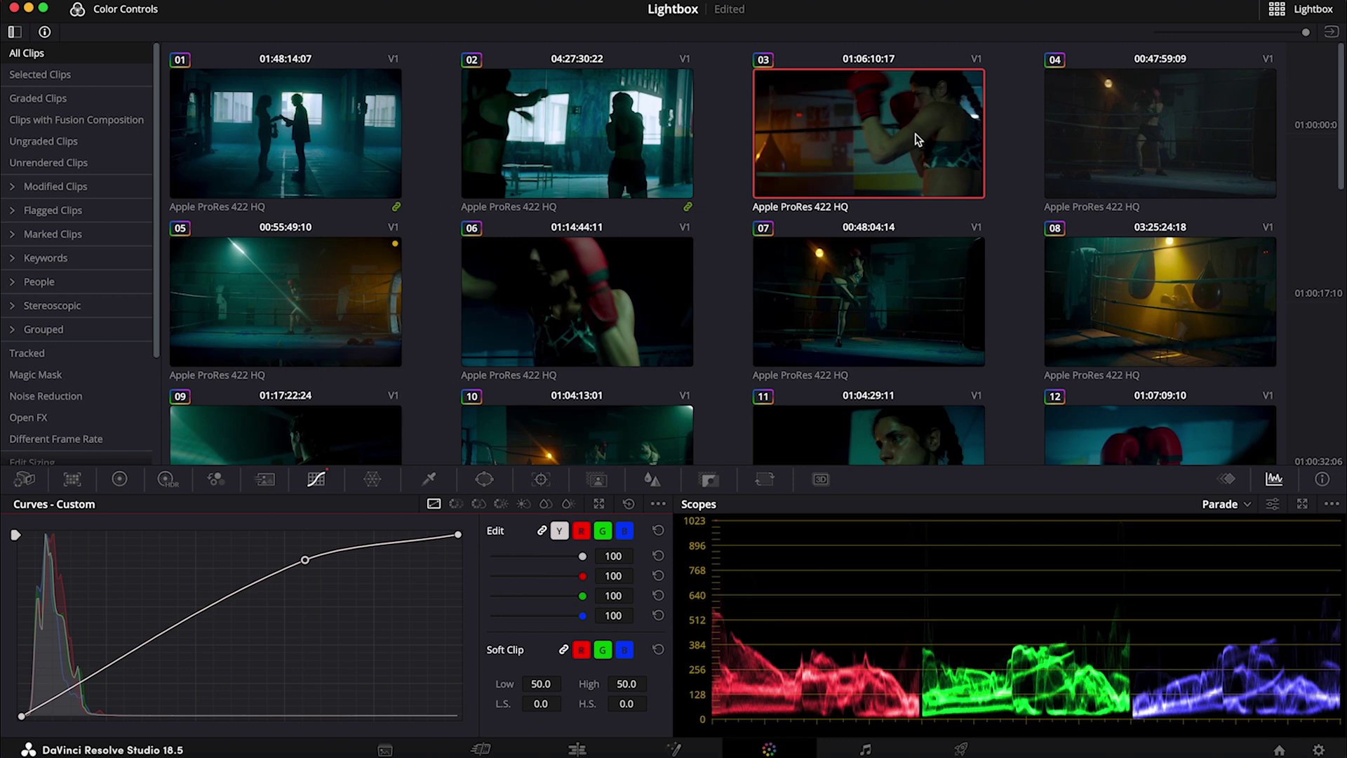
{"action": "left_click", "coordinate": [943, 135]}
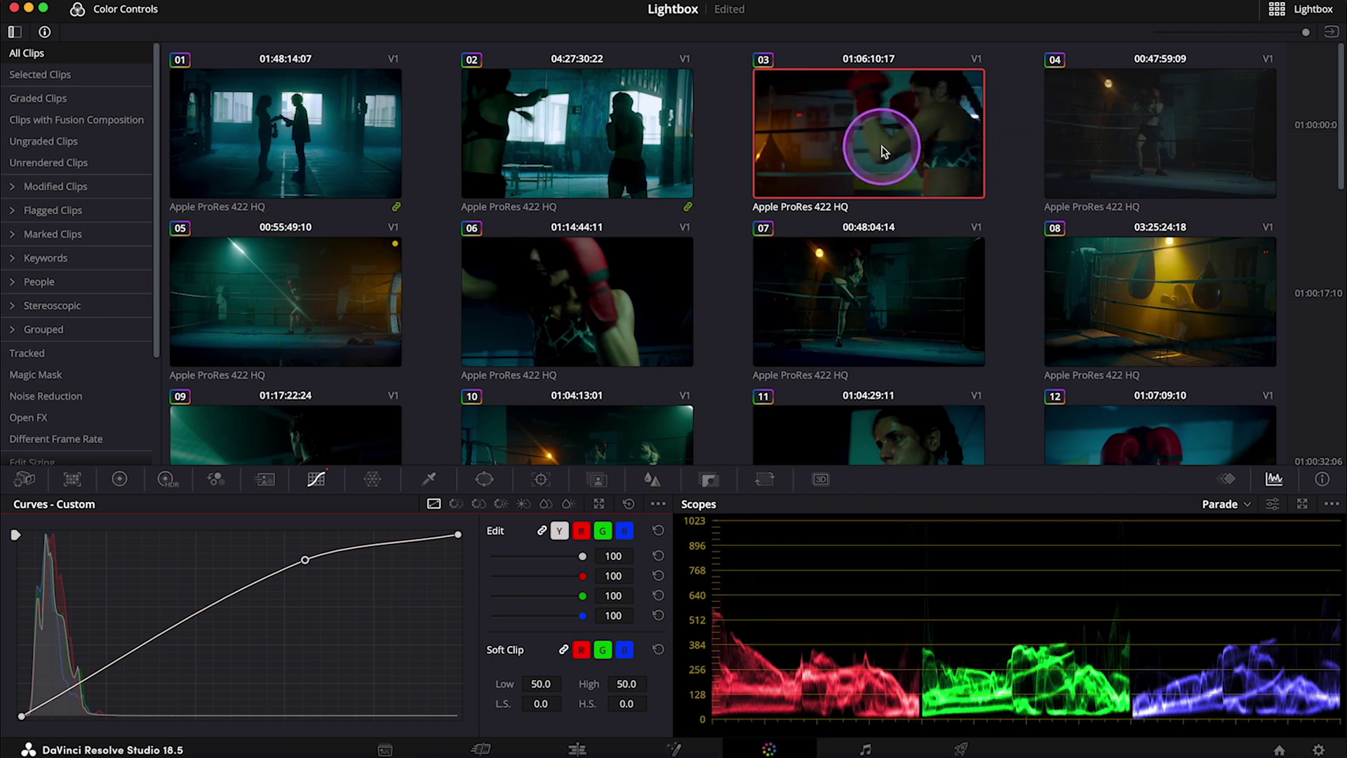
{"action": "key", "text": "super+z"}
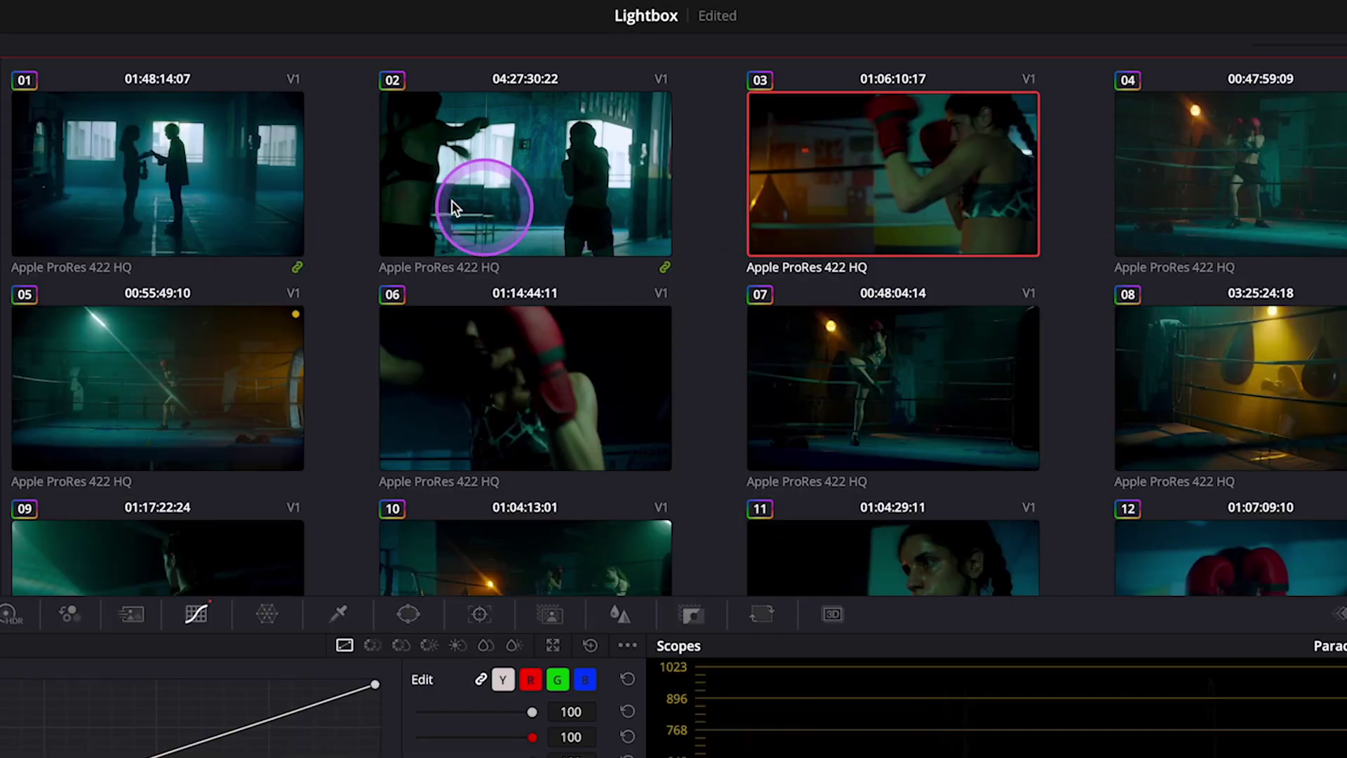
Step: Select clips 01 through 08 and add them into a new group named 'Before the fight'
{"action": "left_click", "coordinate": [326, 150], "text": "shift"}
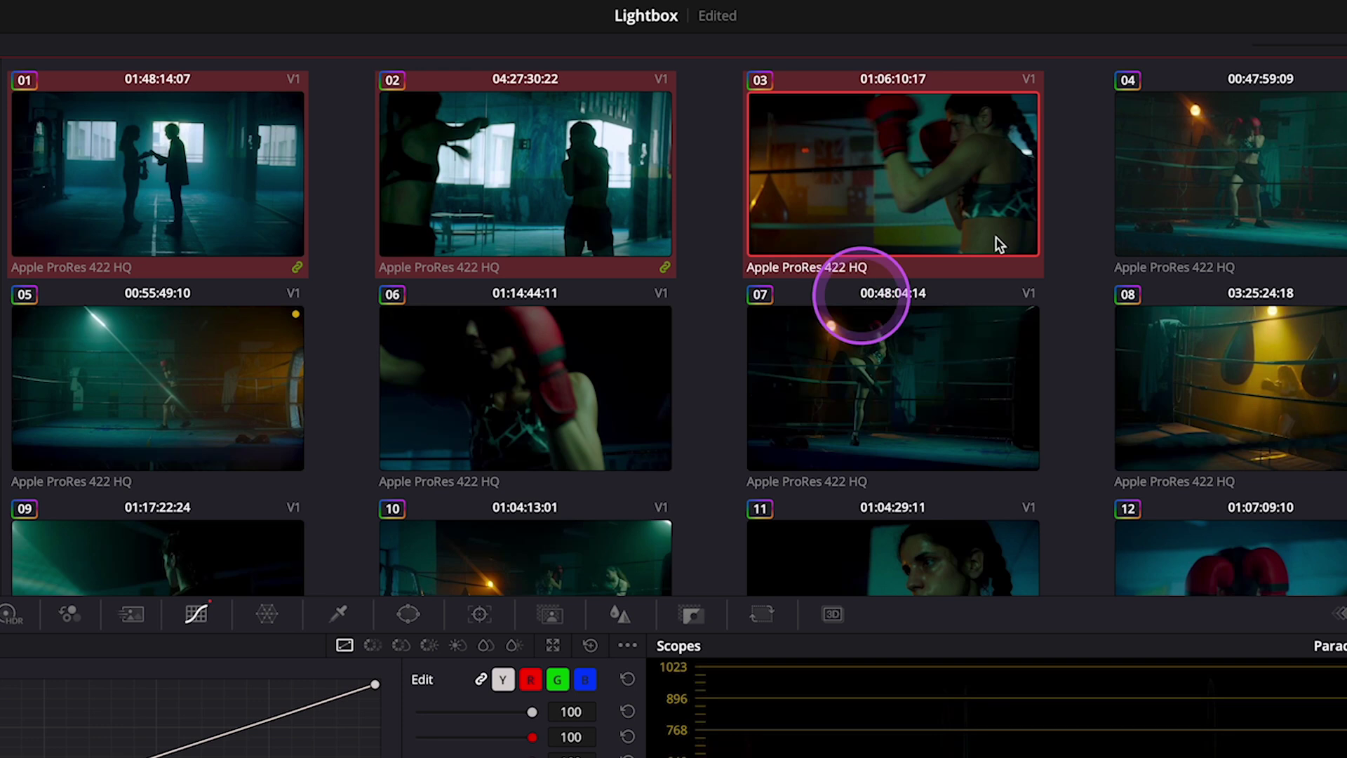
{"action": "left_click", "coordinate": [1224, 174], "text": "shift"}
{"action": "left_click", "coordinate": [1219, 368], "text": "shift"}
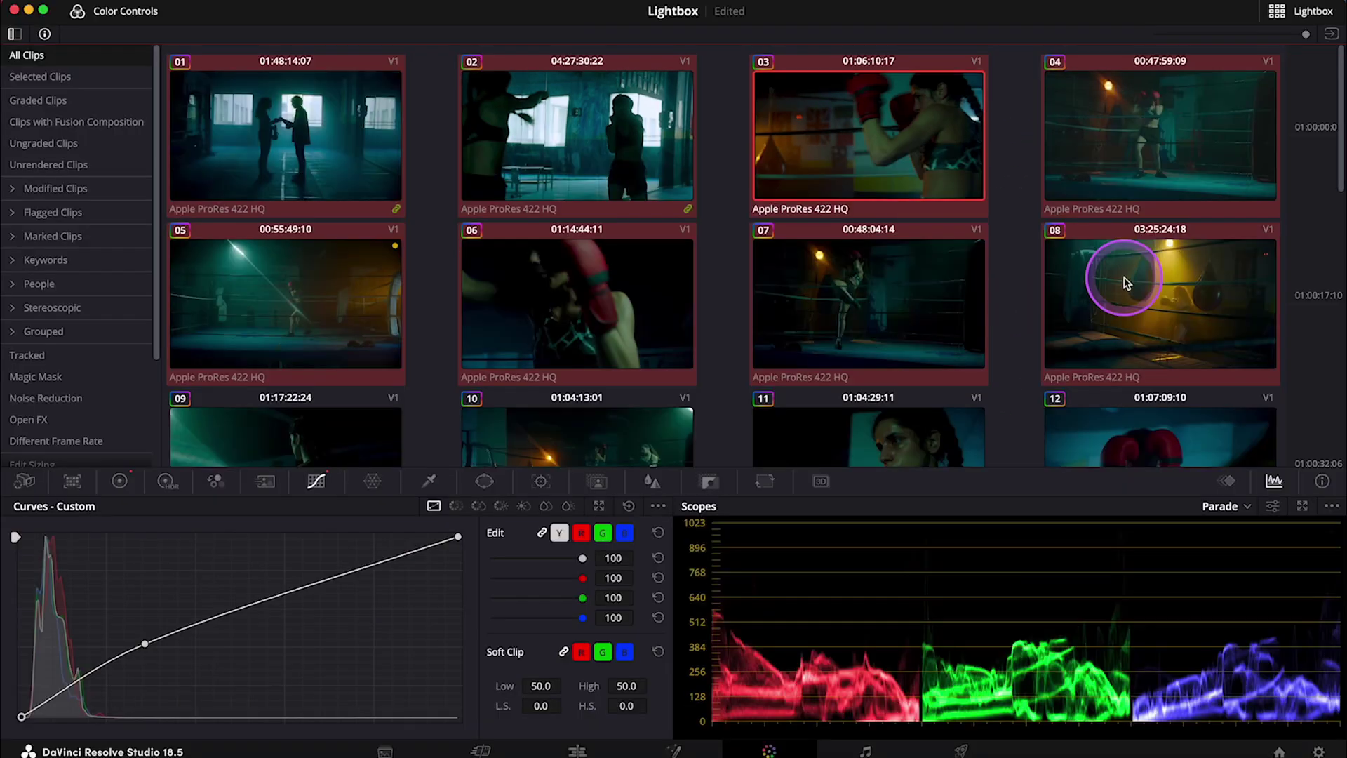
{"action": "right_click", "coordinate": [1217, 361]}
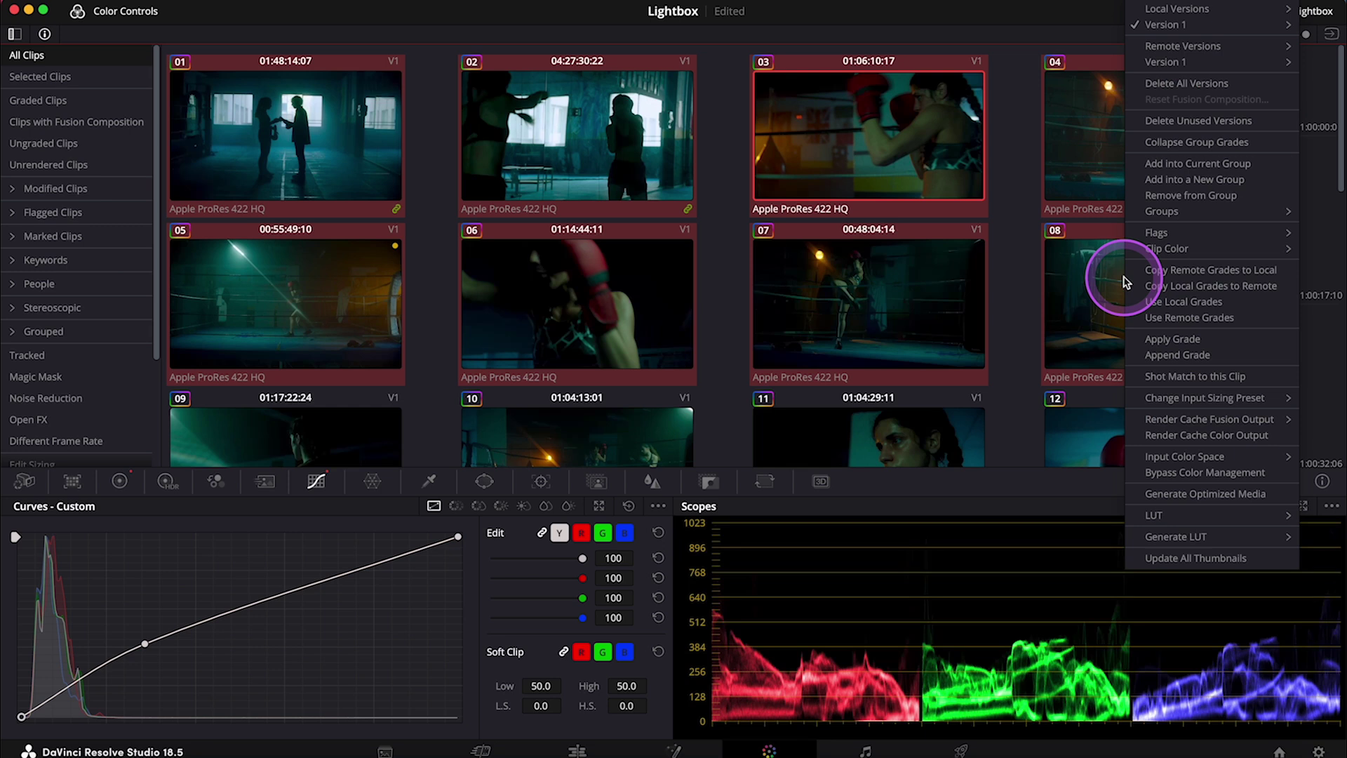
{"action": "left_click", "coordinate": [1201, 183]}
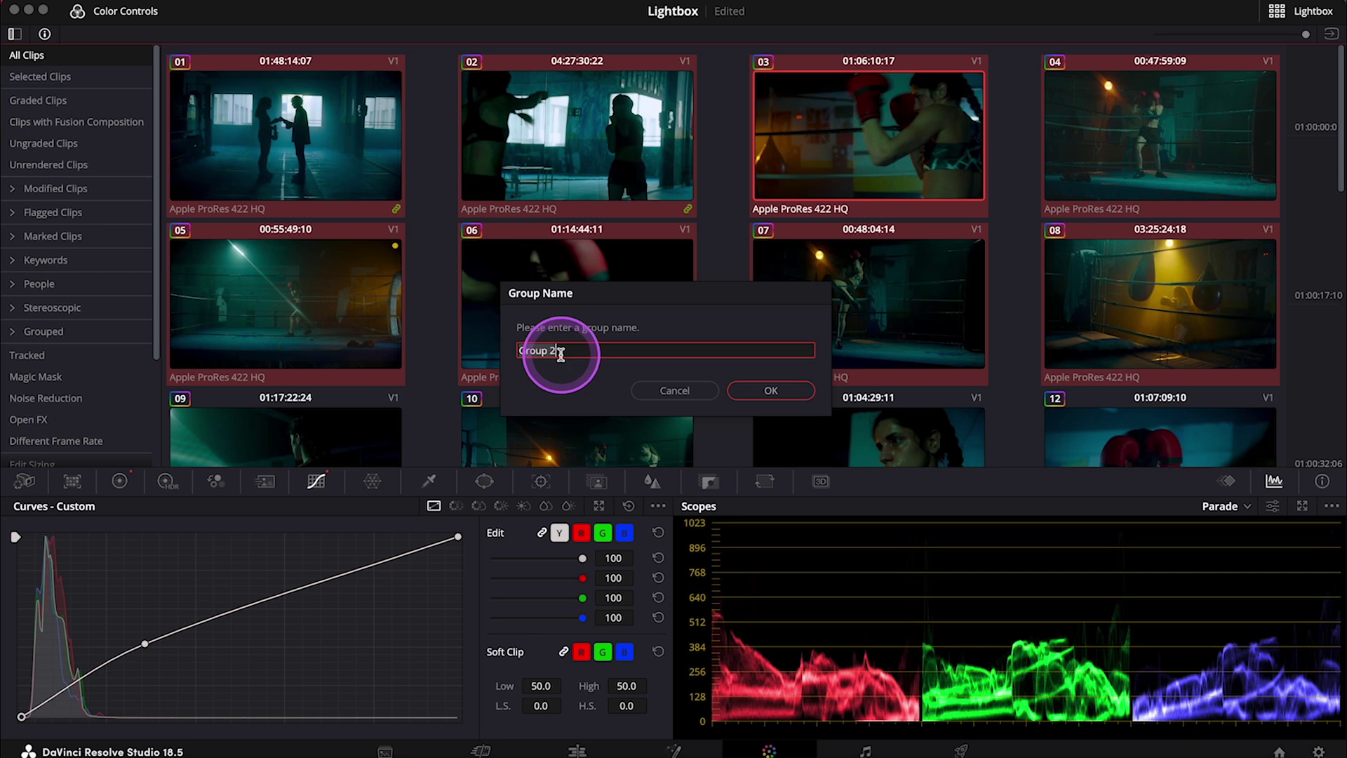
{"action": "type", "text": "Bef"}
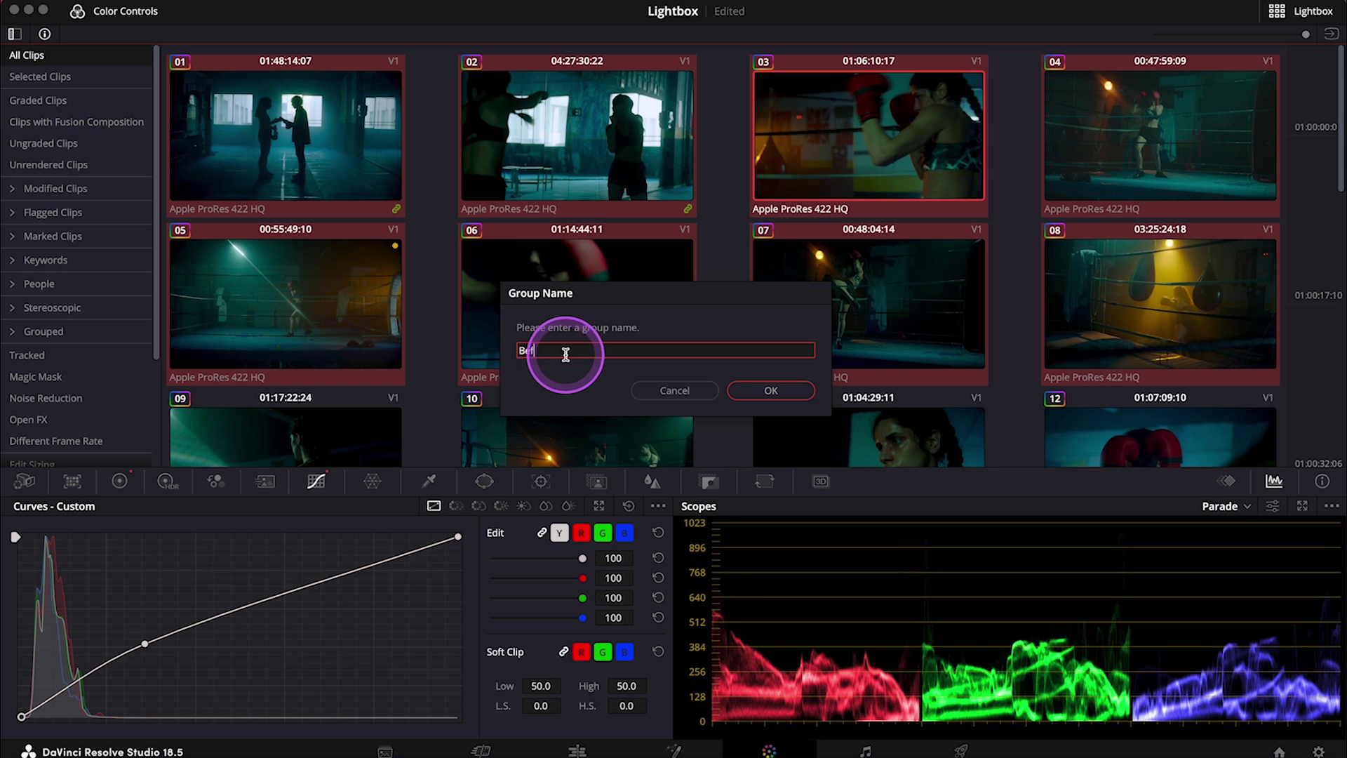
{"action": "type", "text": "ore the fight"}
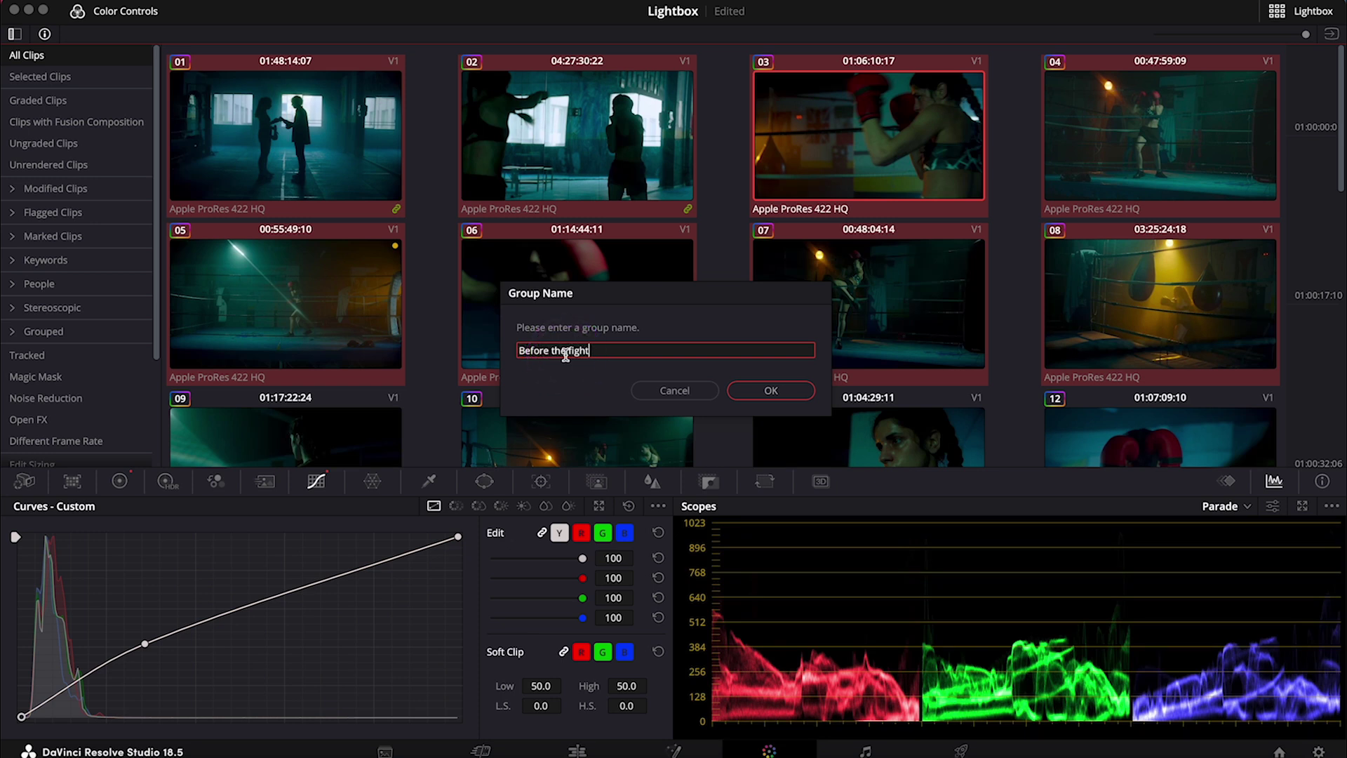
{"action": "left_click", "coordinate": [788, 394]}
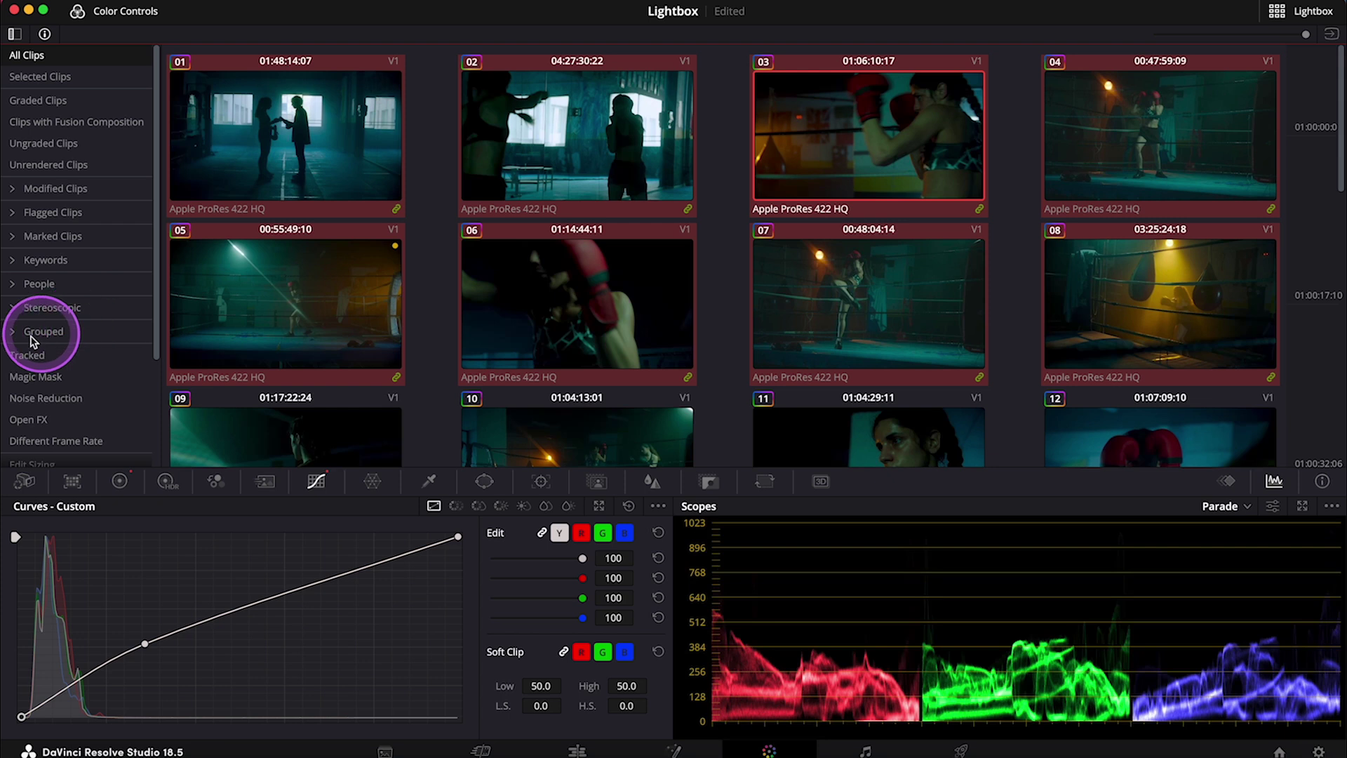
Step: Filter the Lightbox by the 'Before the fight' group under Grouped, showing clips 01–08
{"action": "left_click", "coordinate": [13, 332]}
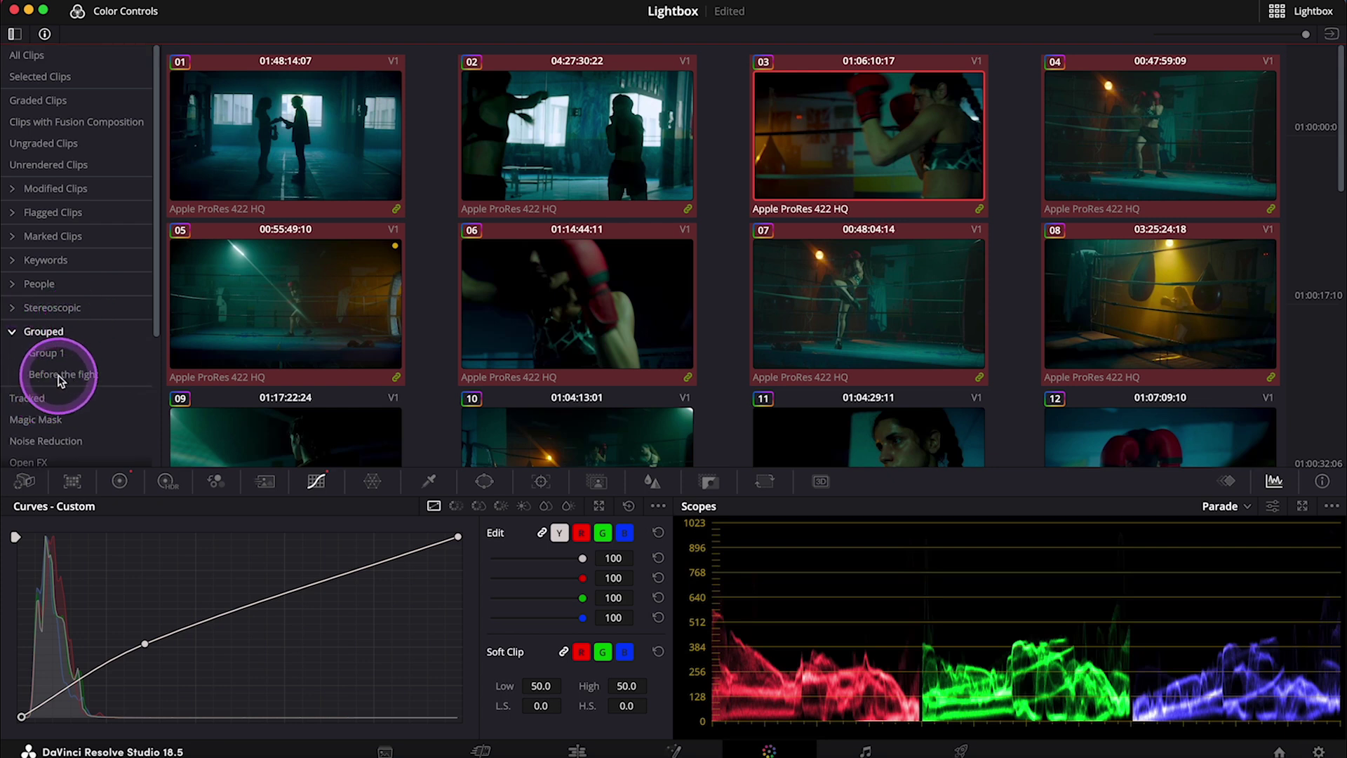
{"action": "left_click", "coordinate": [60, 377]}
{"action": "scroll", "coordinate": [501, 288], "scroll_direction": "down", "scroll_amount": 2}
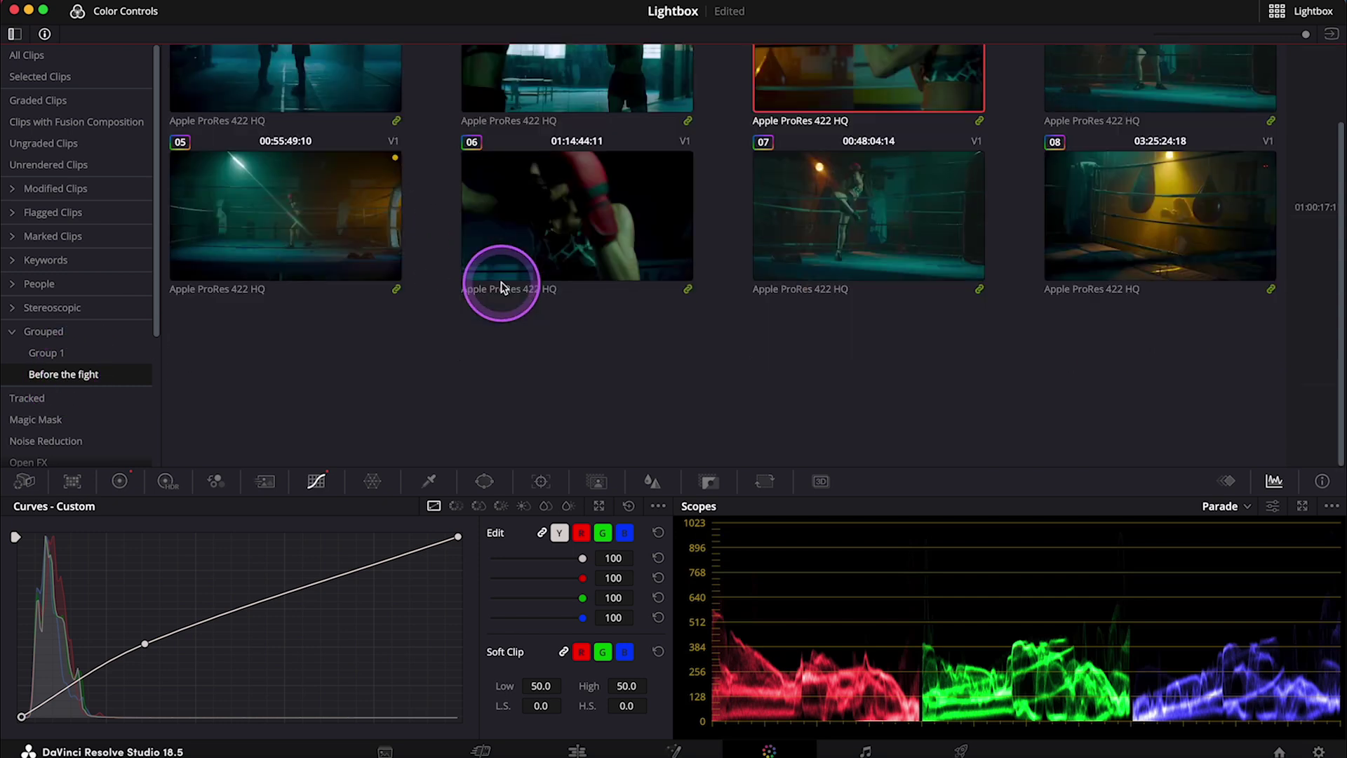
{"action": "scroll", "coordinate": [502, 288], "scroll_direction": "up", "scroll_amount": 2}
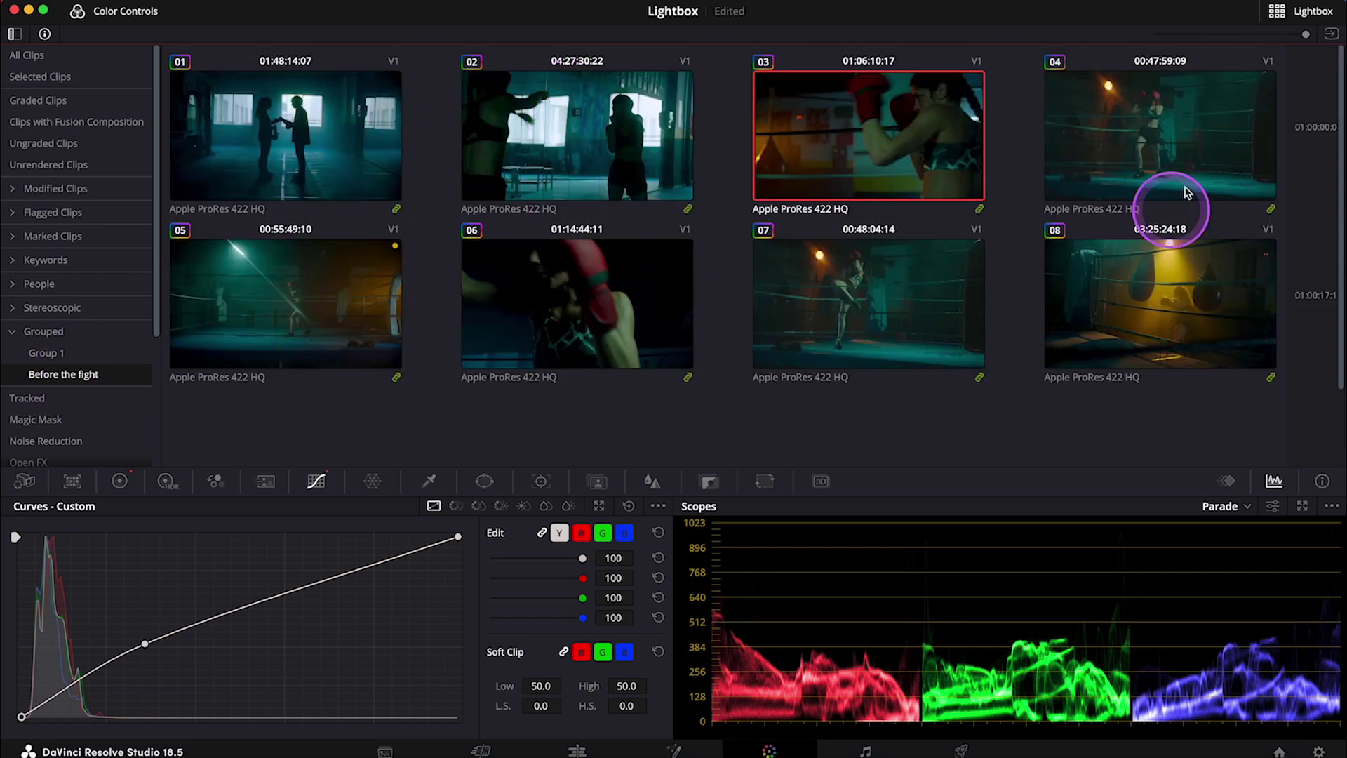